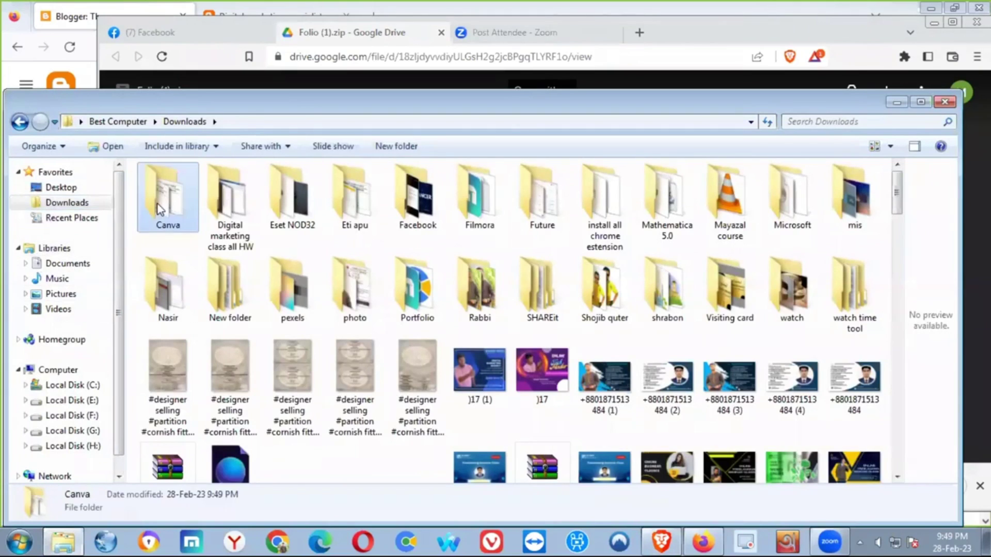
Look through the files in the Canva folder and return to Downloads.
scroll(430, 320, down, 10)
scroll(430, 322, up, 10)
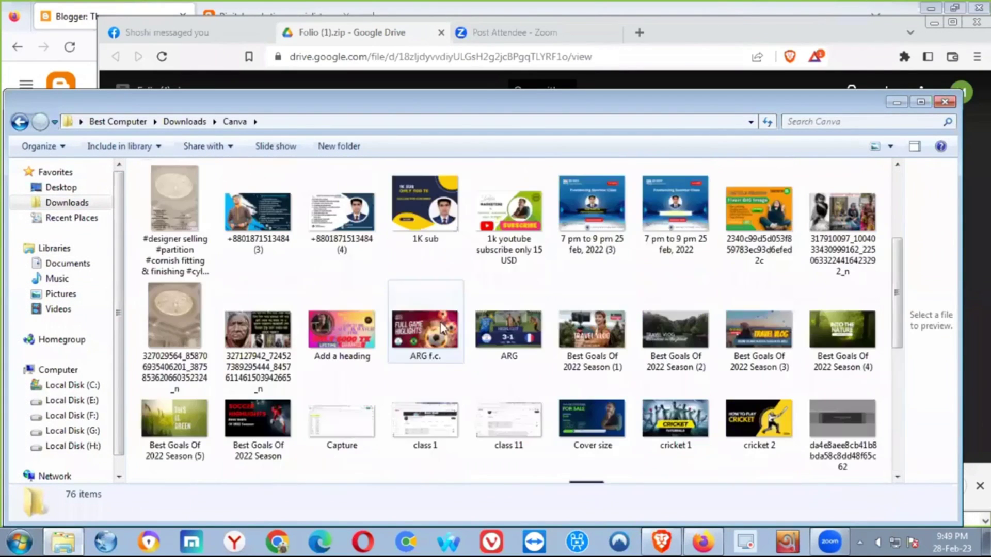
click(20, 123)
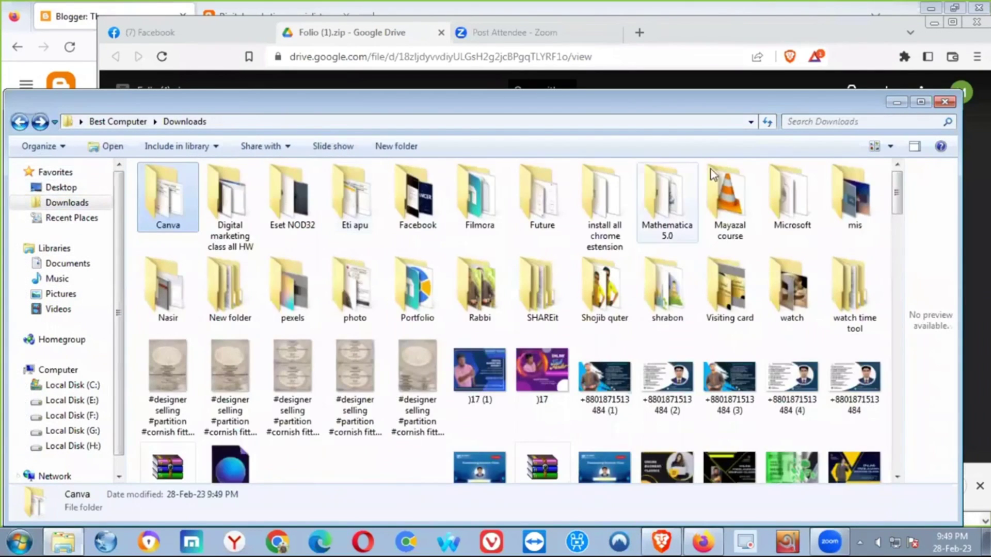
Search the Downloads folder for "port" and open the Portfolio folder.
click(805, 123)
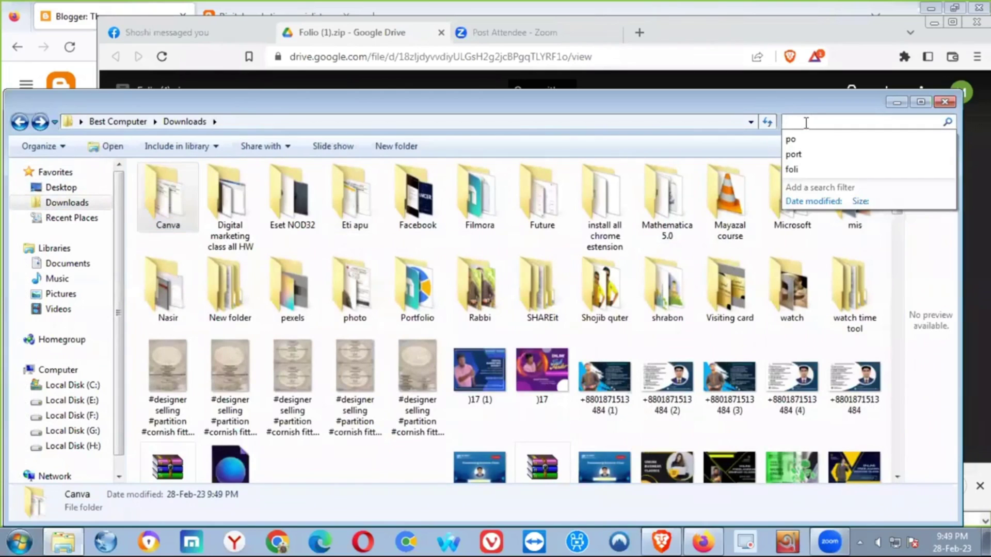
text(pro)
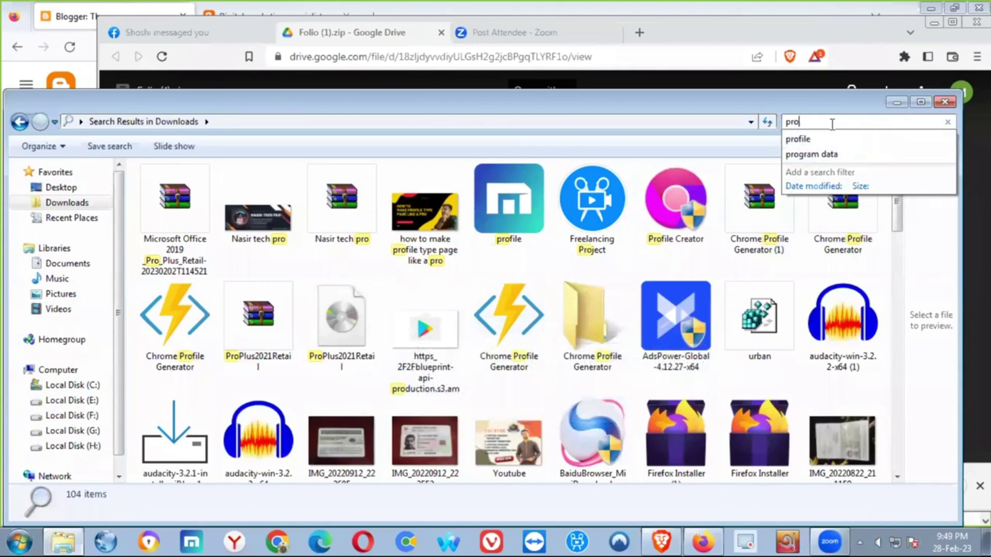
key(BackSpace)
key(BackSpace)
key(BackSpace)
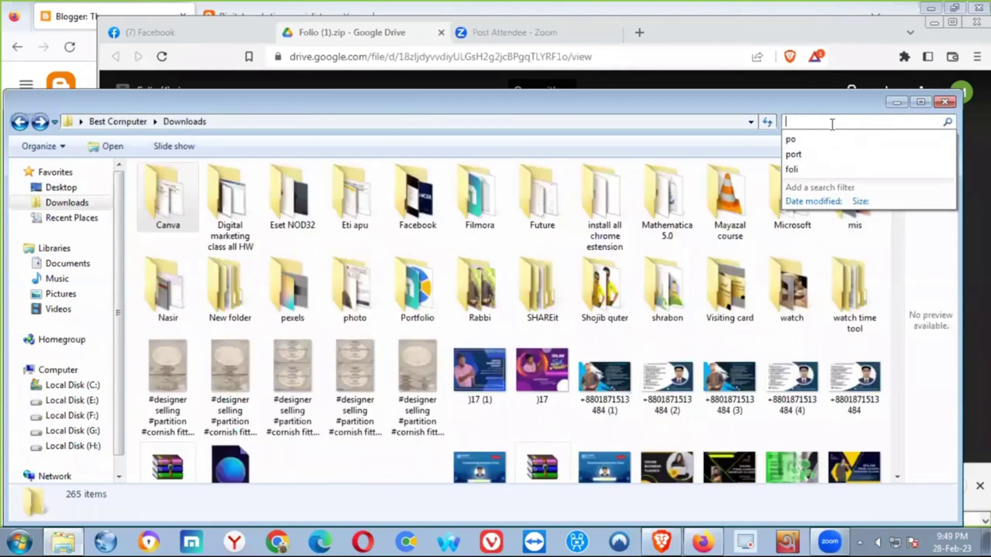
text(port)
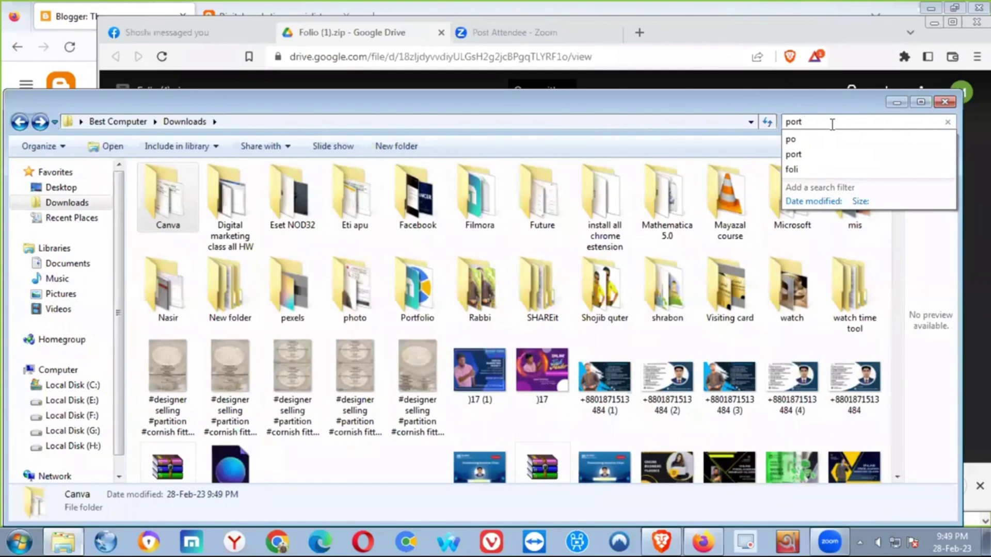
double_click(171, 202)
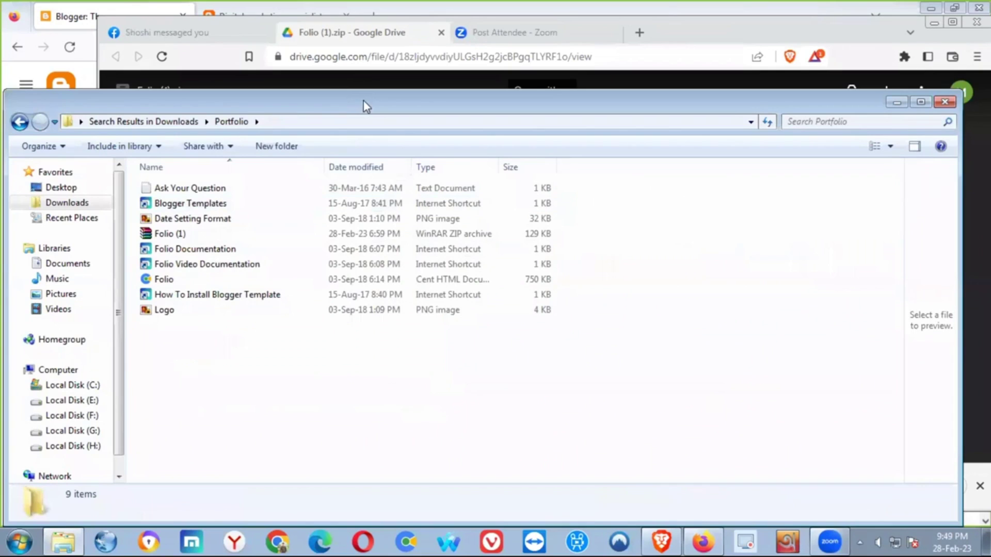
Go back to Downloads, open the Canva folder and look through its files.
drag(363, 101, 399, 93)
click(56, 114)
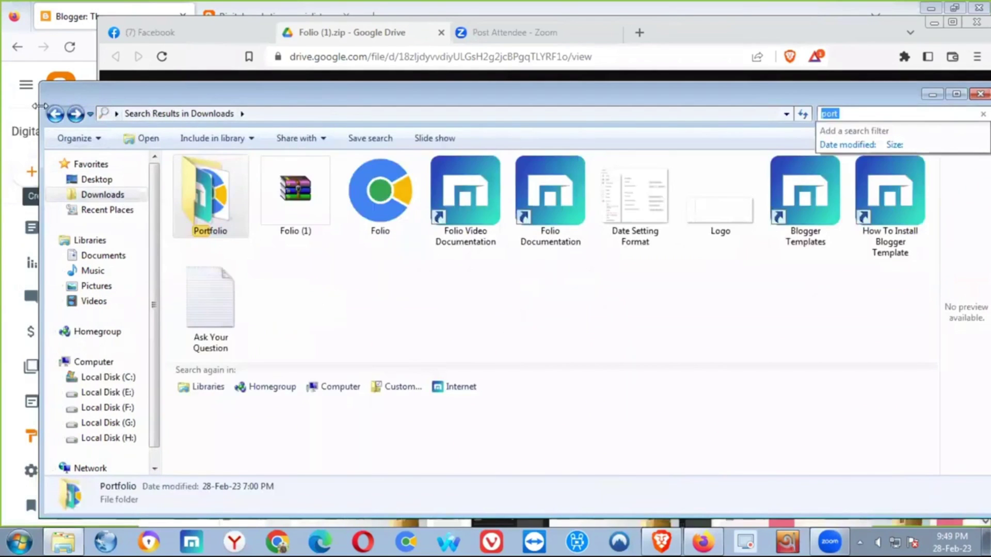
click(55, 113)
double_click(213, 191)
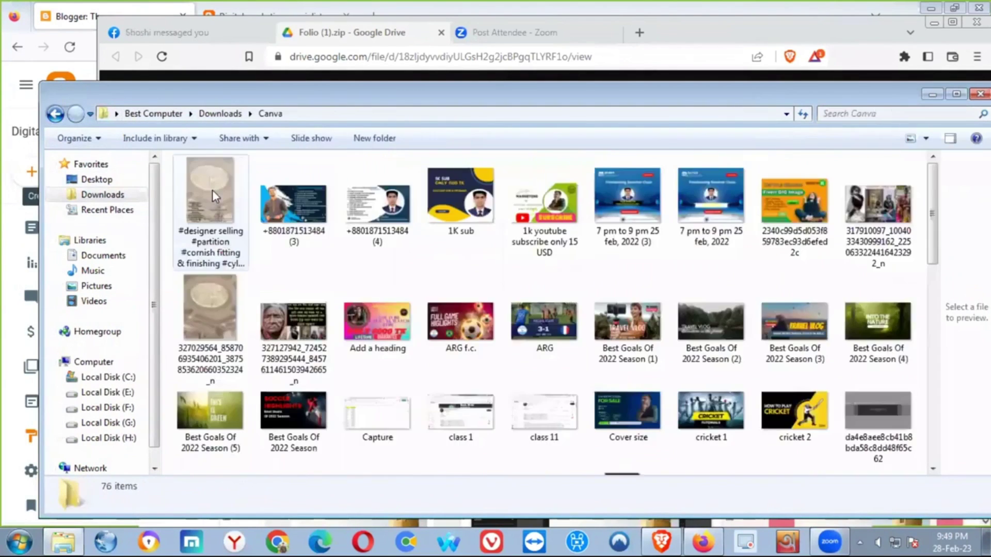
scroll(379, 290, down, 10)
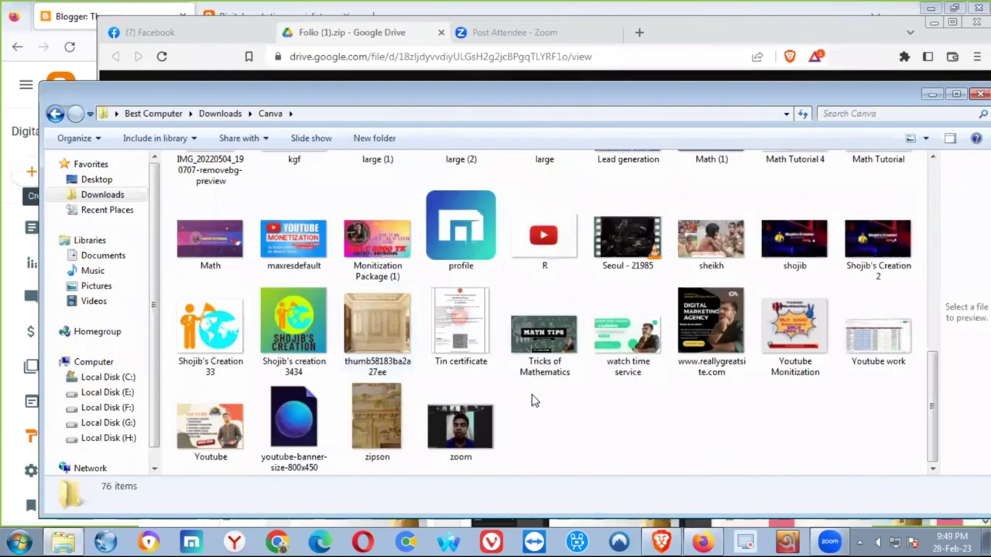
scroll(670, 425, up, 3)
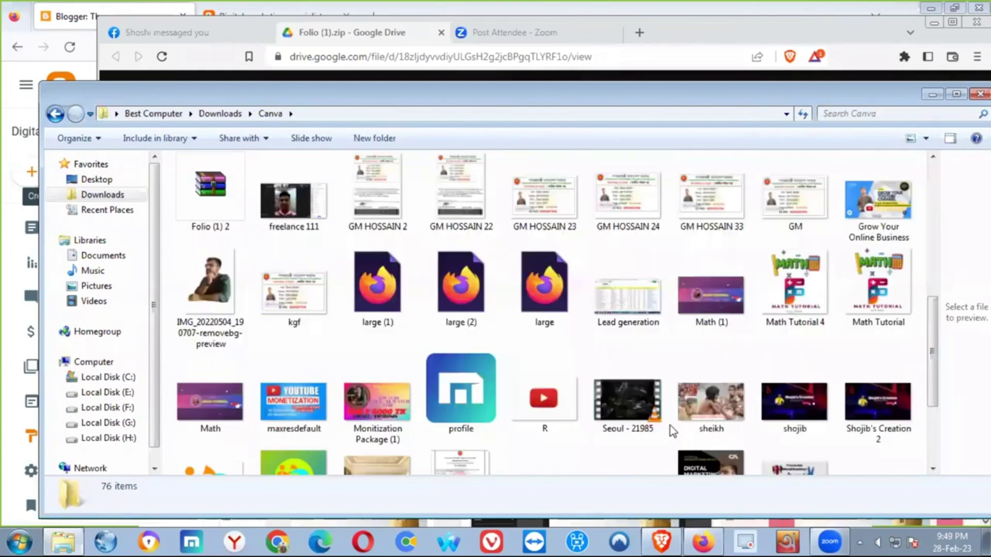
scroll(670, 431, up, 10)
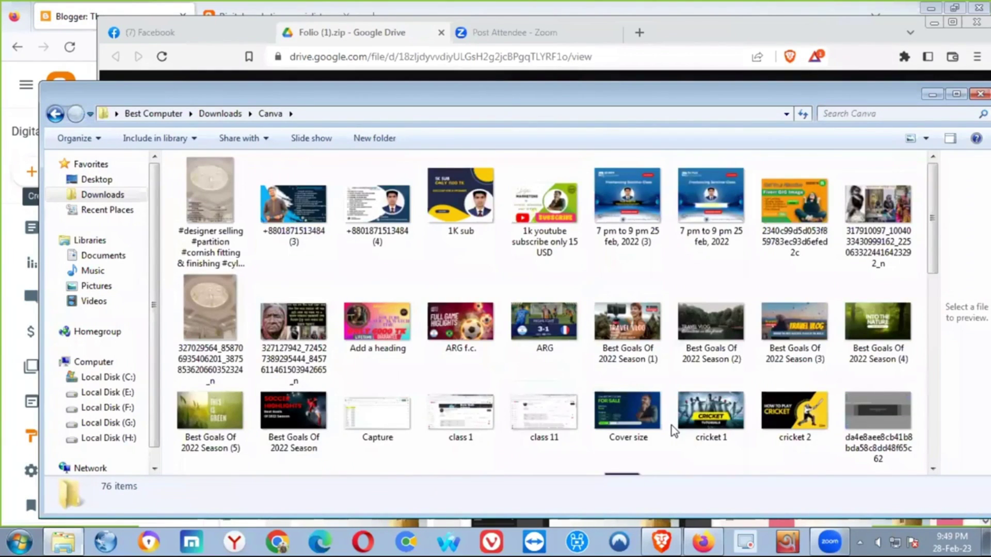
Search the Canva folder for "folio".
click(868, 114)
text(f)
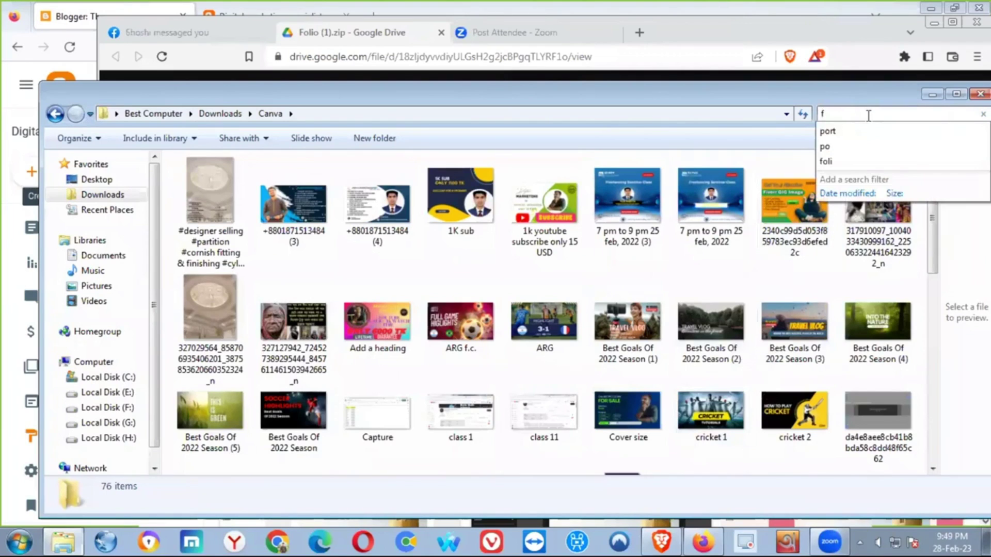
text(plio)
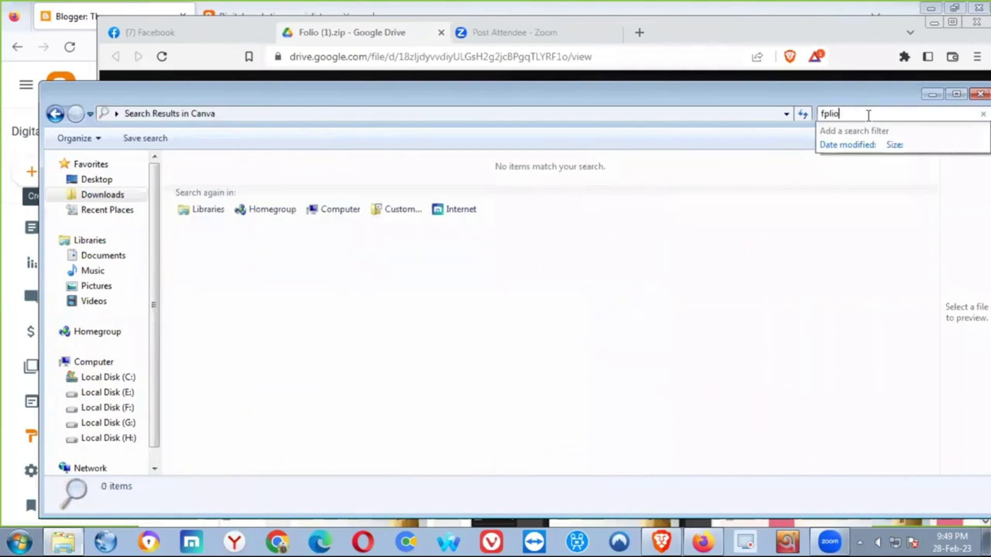
key(BackSpace)
key(BackSpace)
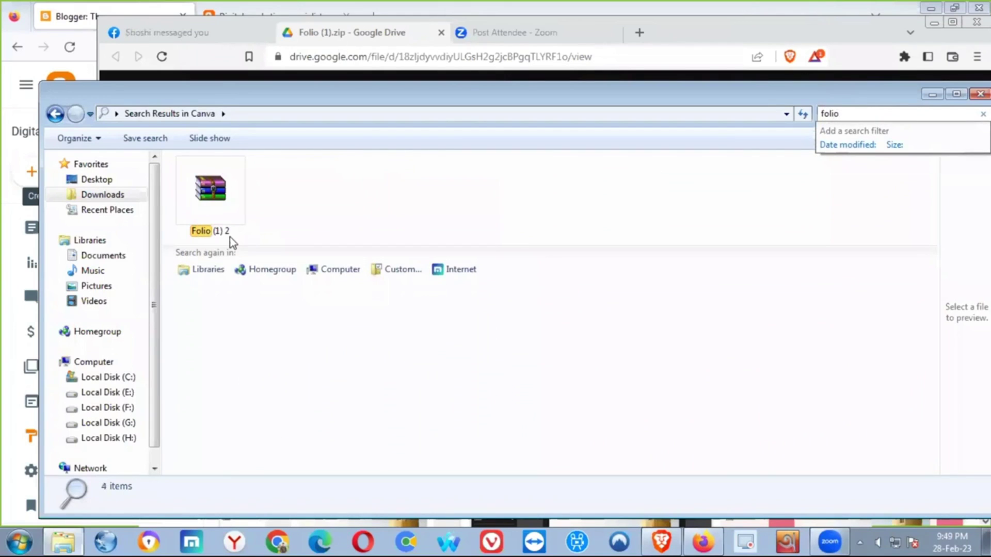
Copy the Folio (1) 2 archive from the search results.
click(230, 237)
right_click(228, 204)
click(618, 243)
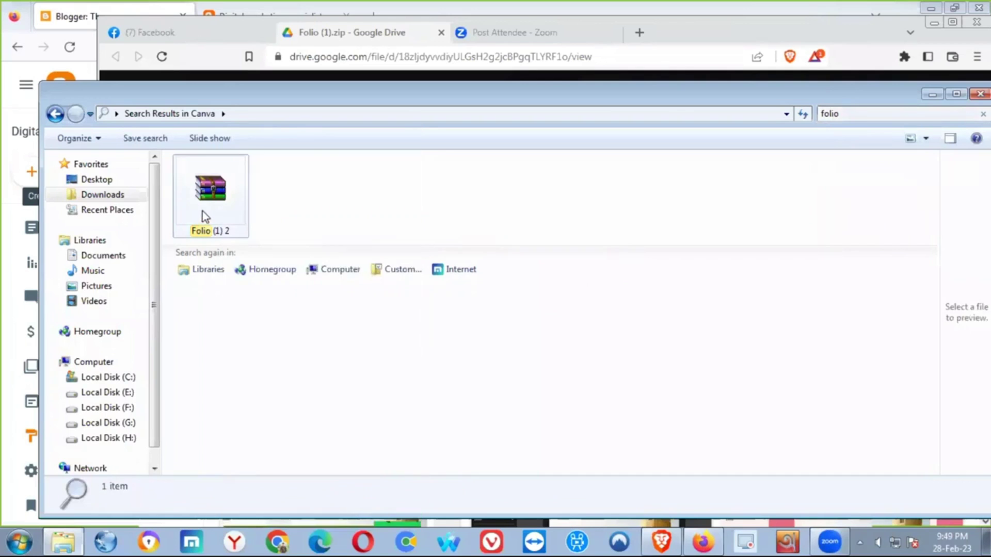
right_click(204, 209)
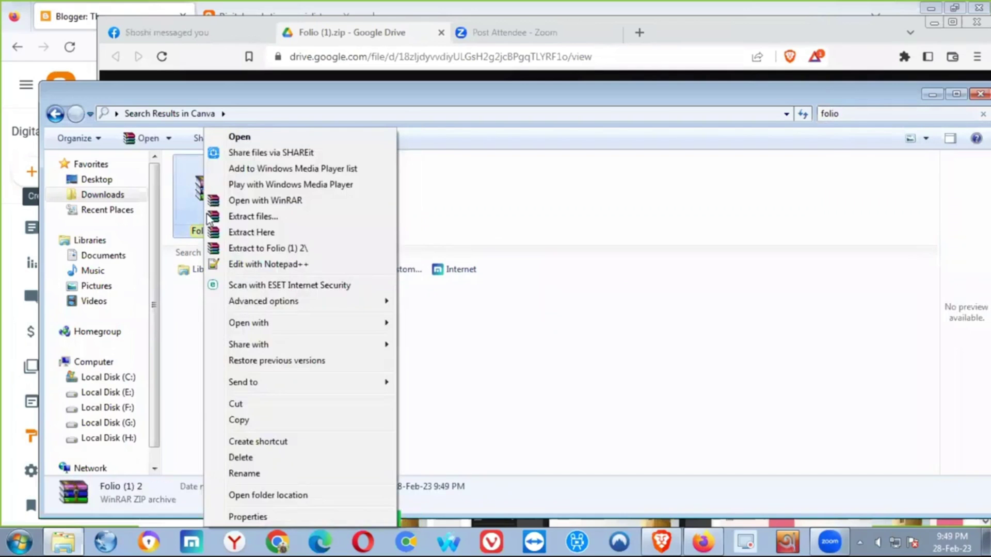
click(246, 420)
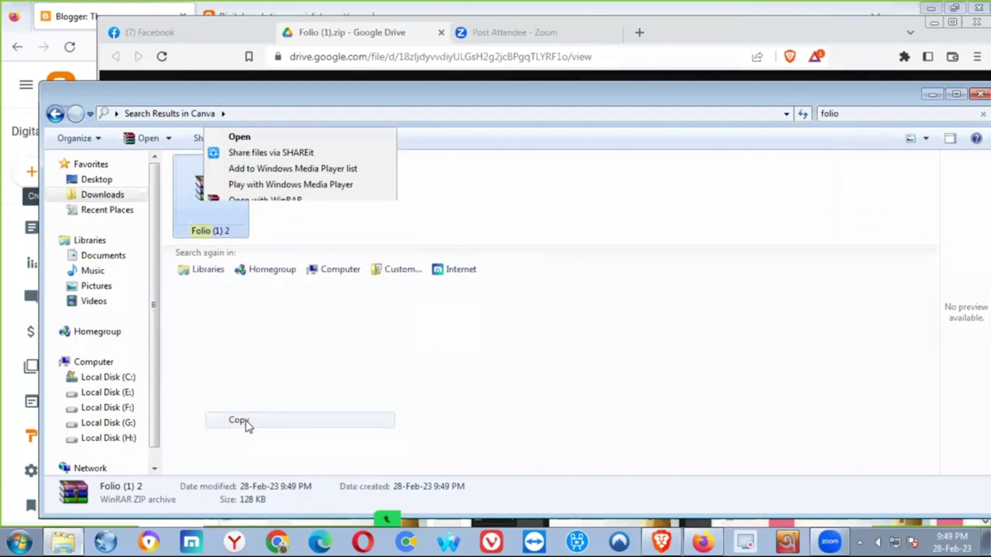
Paste the copied archive into the Canva folder inside Downloads.
click(103, 195)
double_click(207, 186)
scroll(402, 328, down, 10)
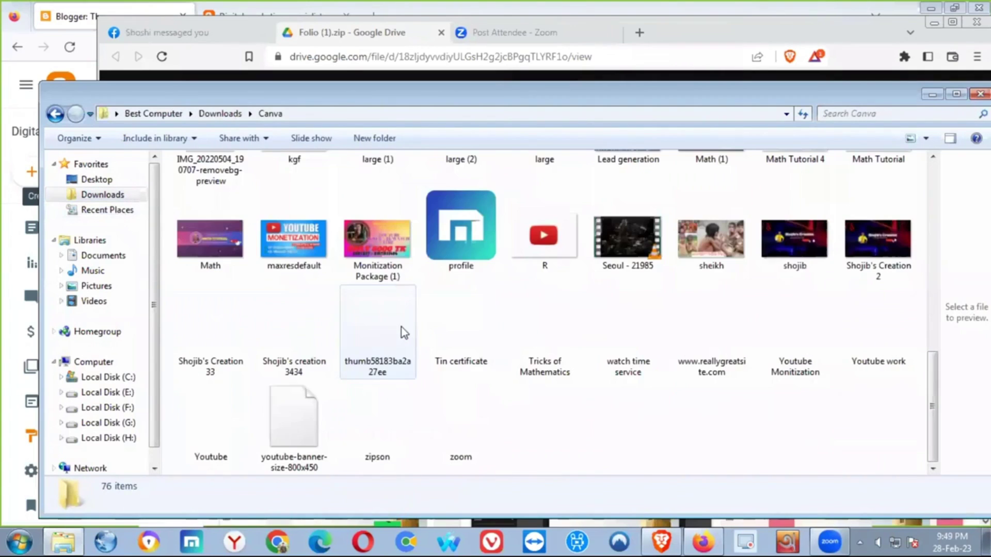
right_click(649, 433)
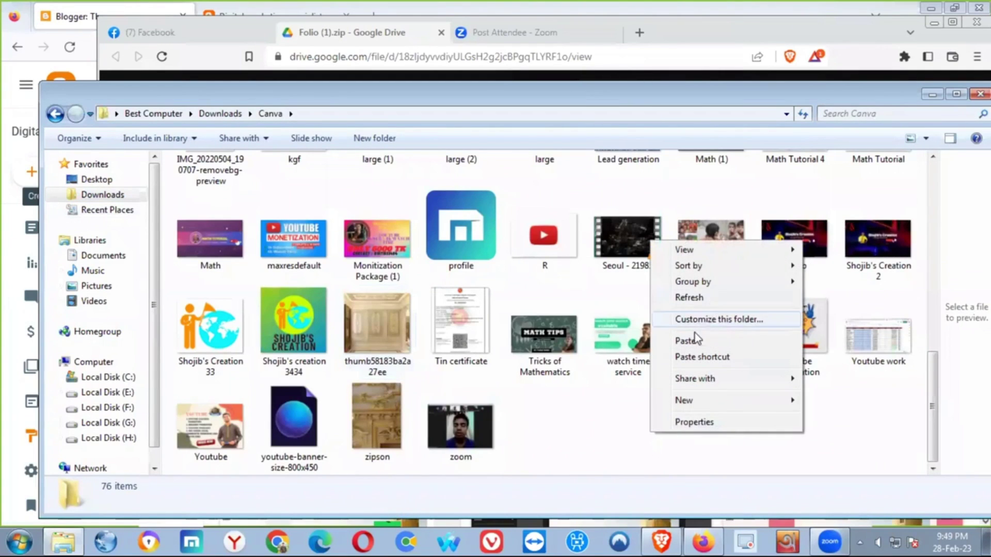
click(686, 340)
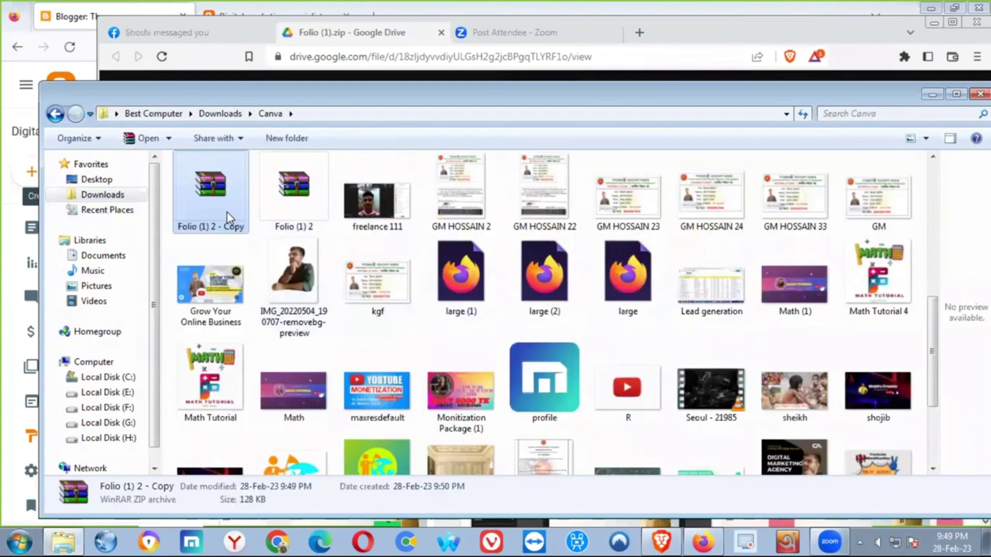
Extract the Folio (1) 2 - Copy archive with the Downloads folder as the destination path.
right_click(227, 212)
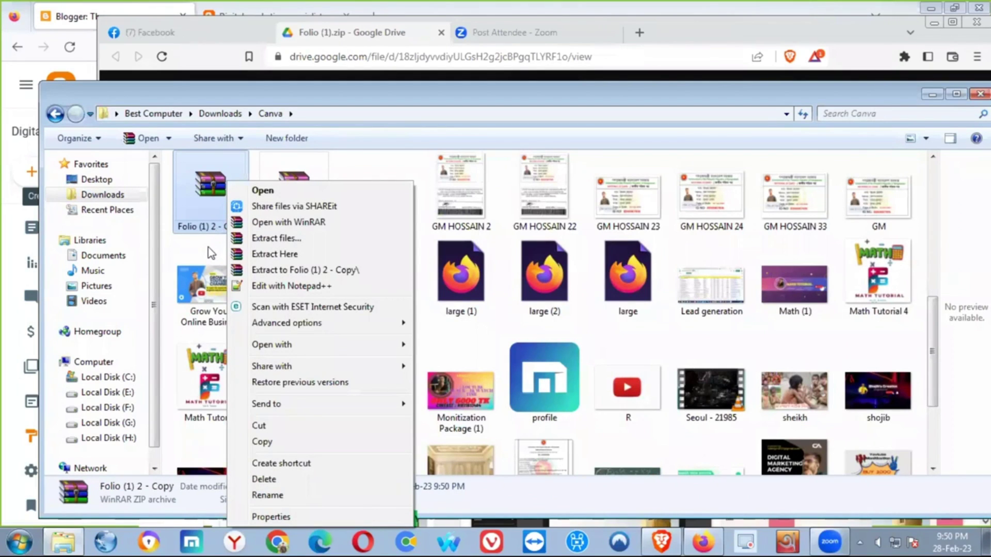
click(281, 238)
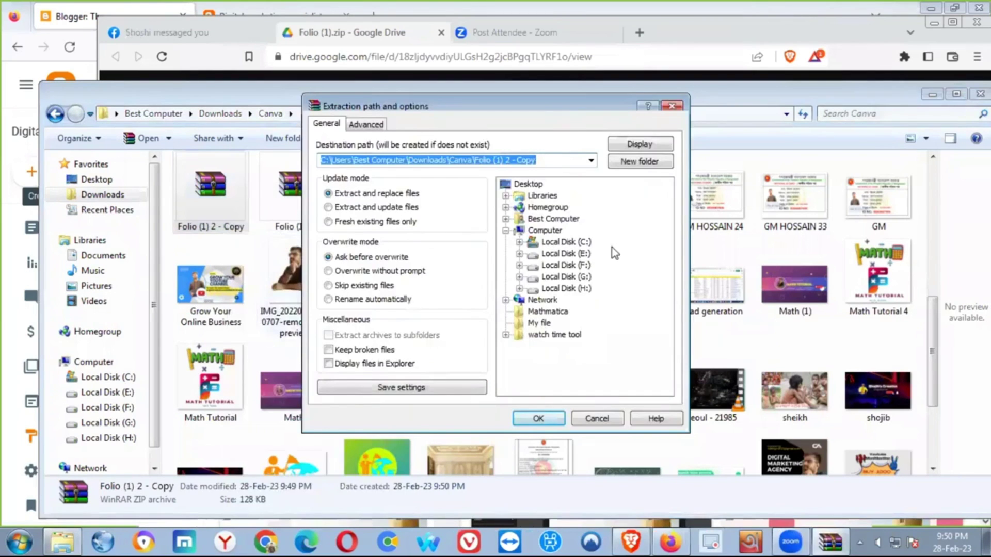
double_click(566, 242)
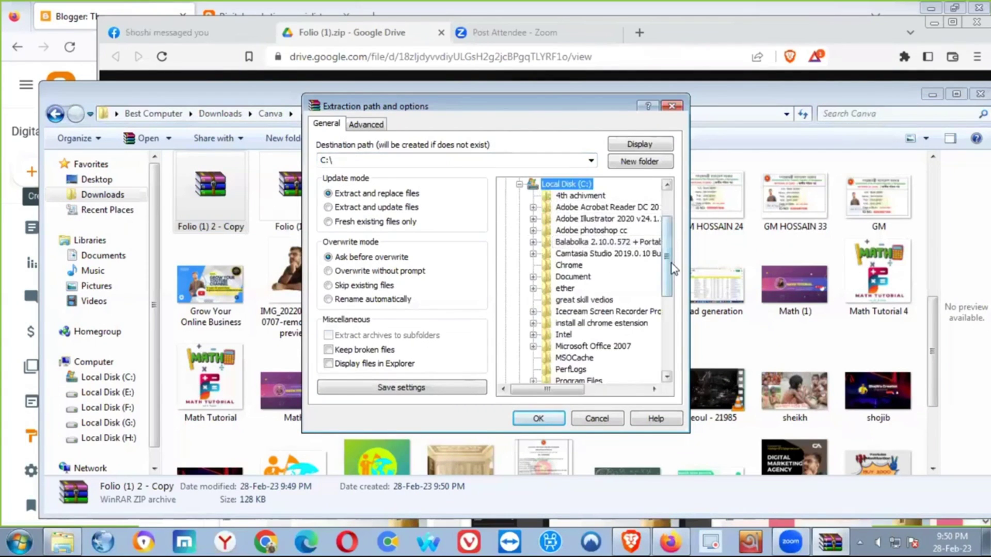
drag(671, 266, 661, 223)
double_click(561, 219)
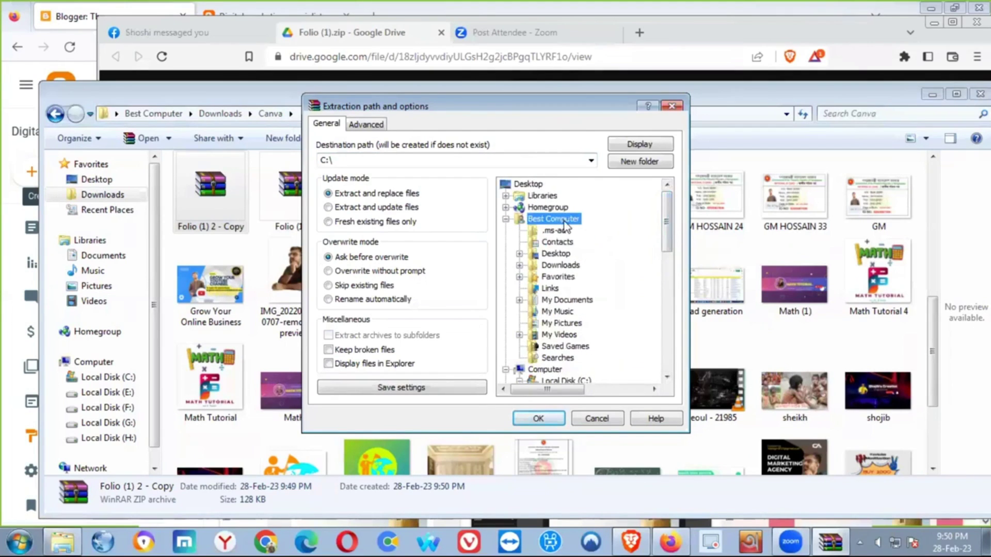
double_click(556, 253)
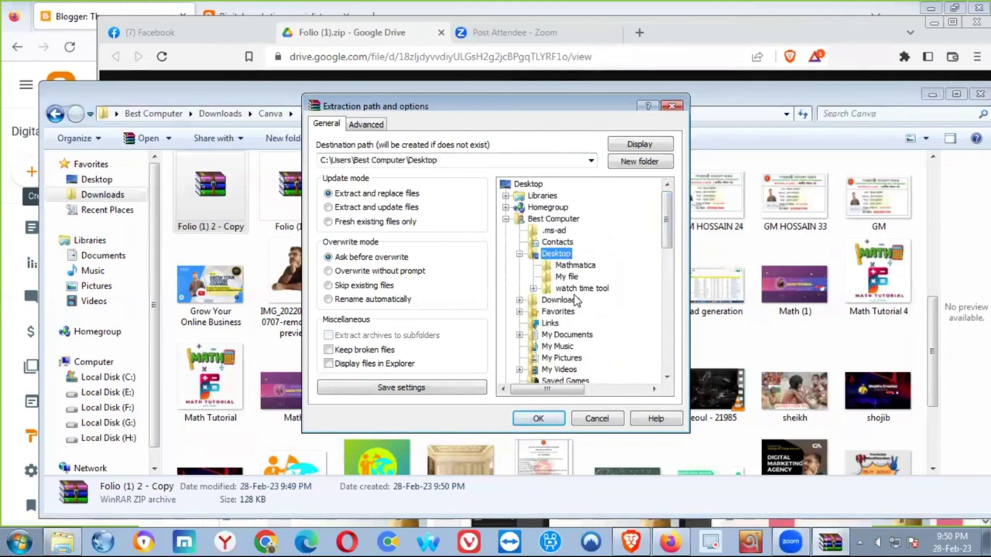
click(562, 303)
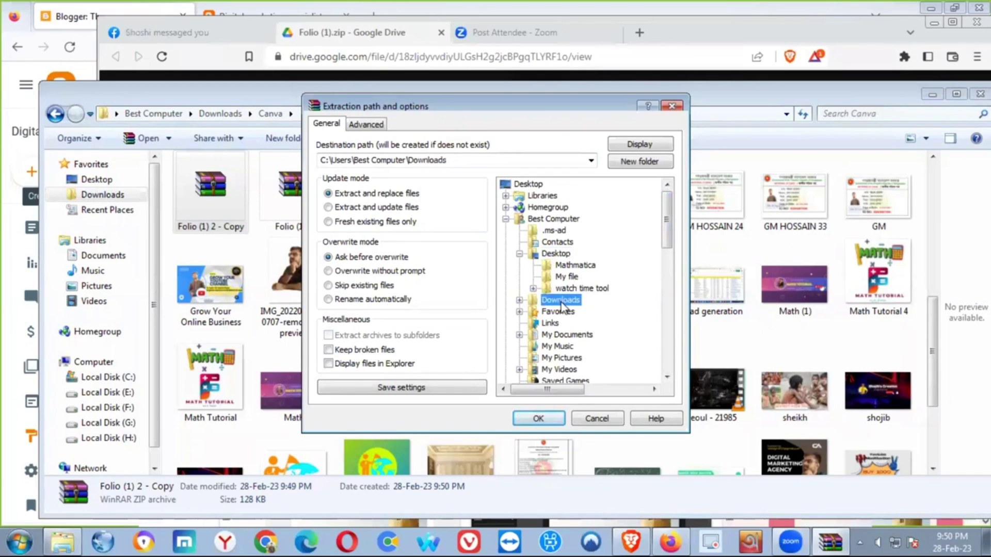
click(535, 418)
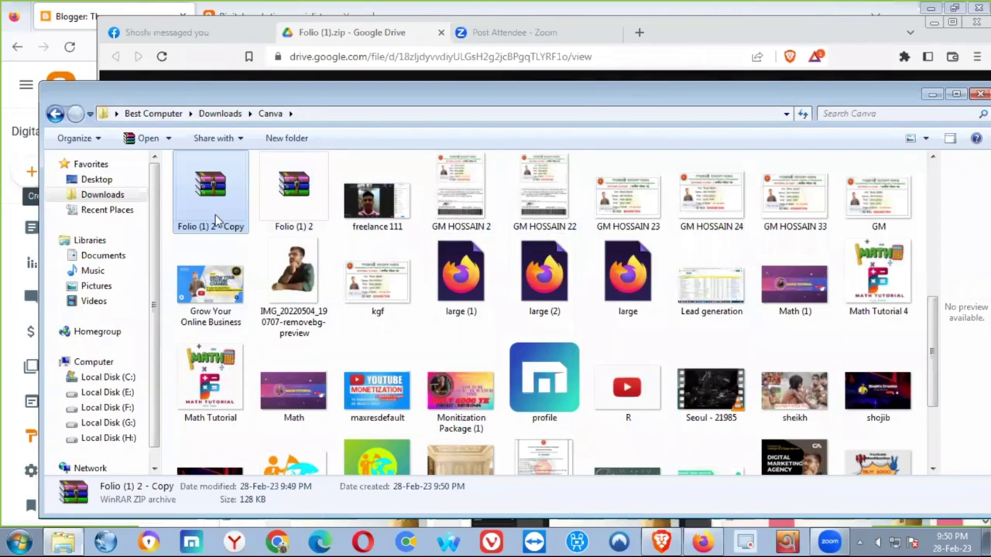
Return to the Downloads folder and look through its contents for the extracted files.
click(55, 114)
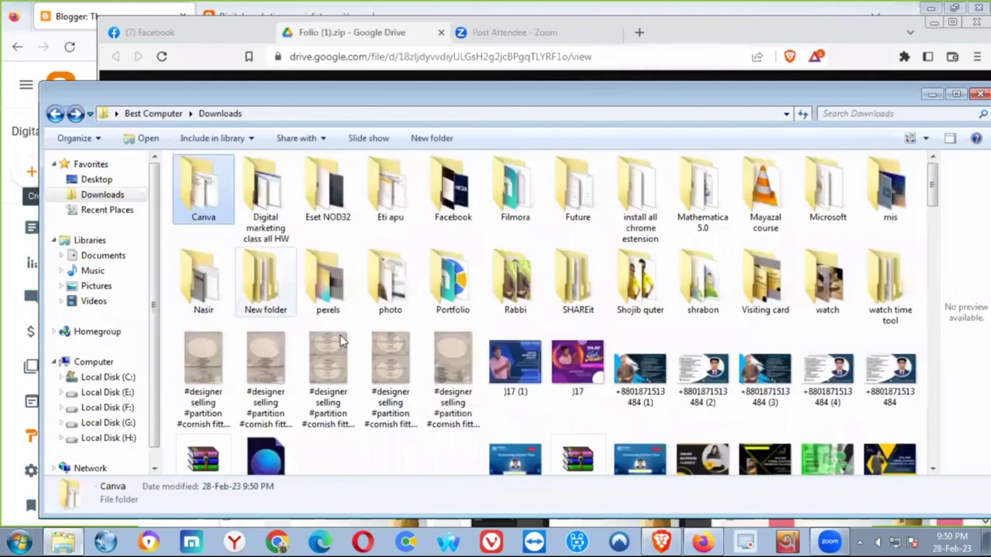
scroll(542, 274, down, 5)
scroll(534, 269, down, 5)
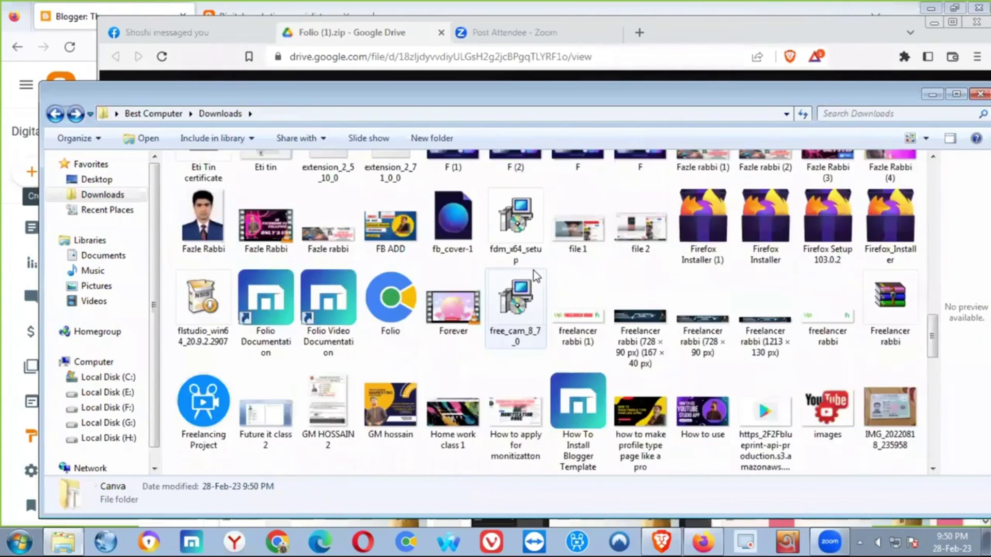
scroll(534, 270, up, 15)
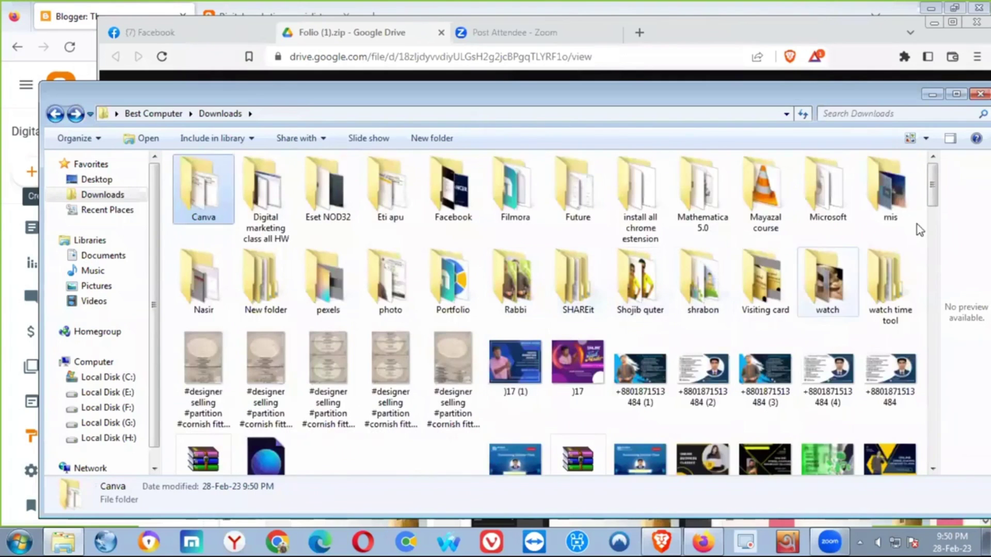
Find the Portfolio folder in Downloads with the search "port" and open its Folio HTML document.
click(887, 113)
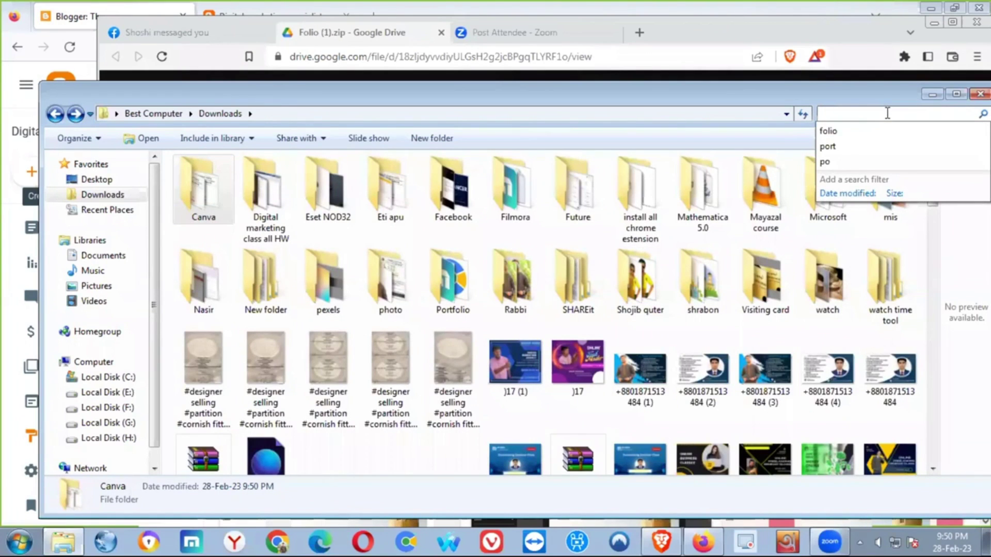
click(837, 146)
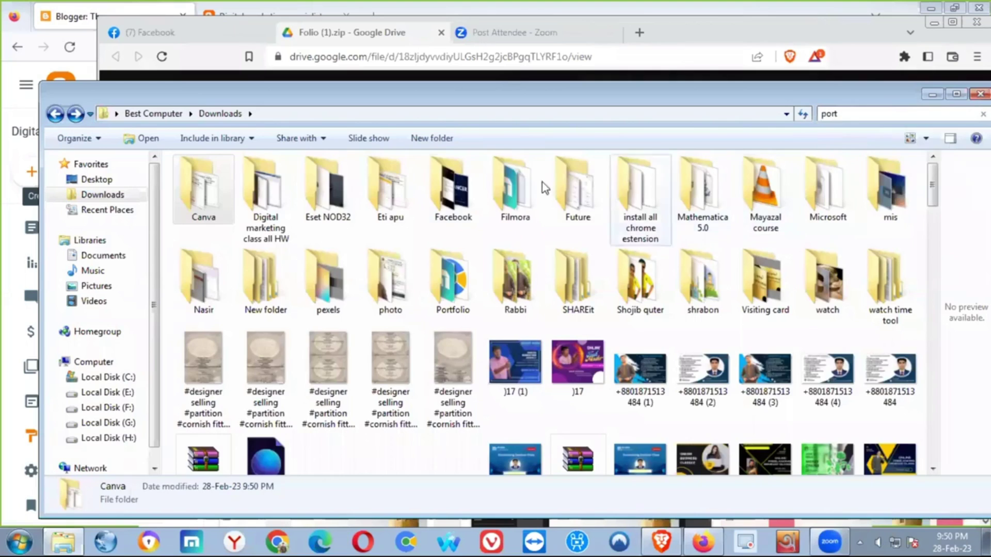
double_click(209, 196)
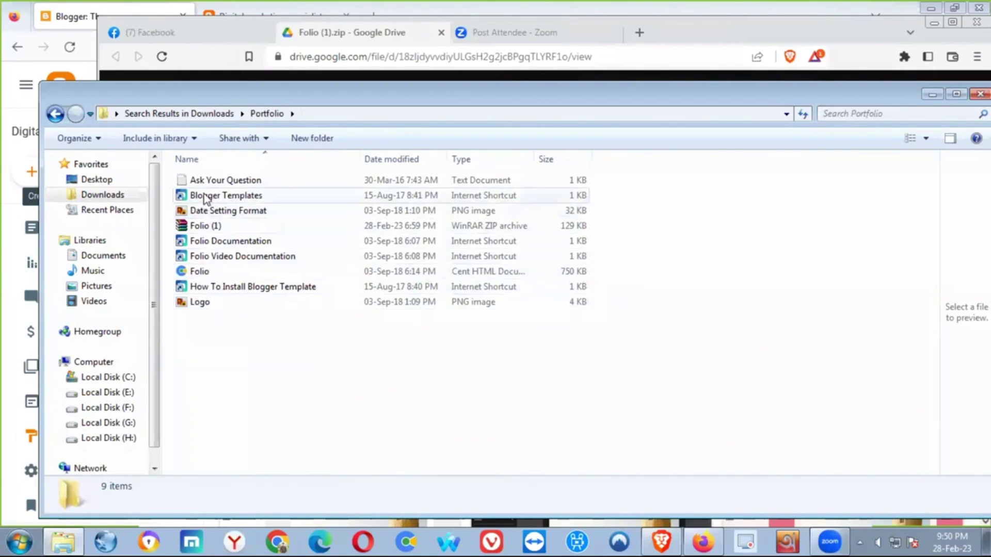
click(199, 272)
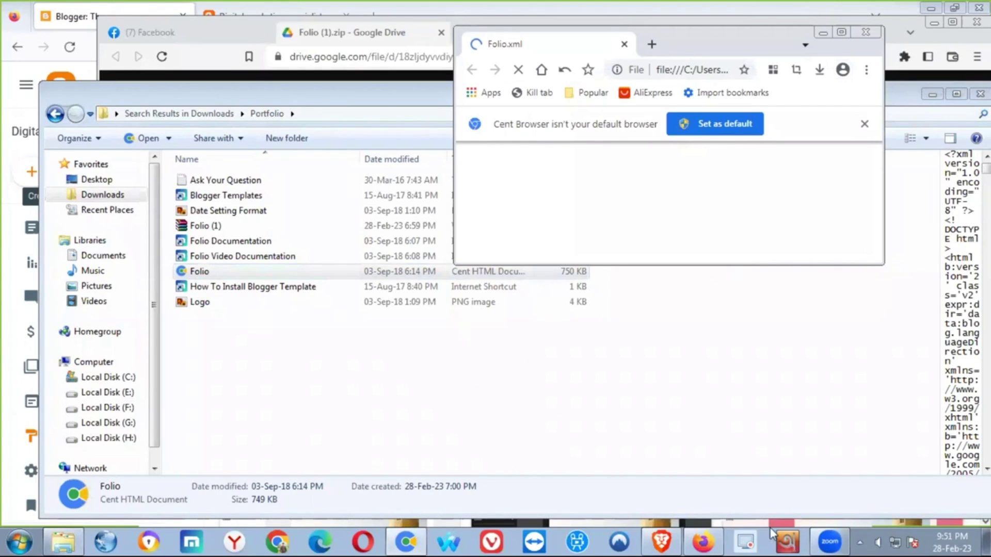
Switch to the Theme page in Blogger and start restoring the blog's theme from an uploaded file.
click(176, 31)
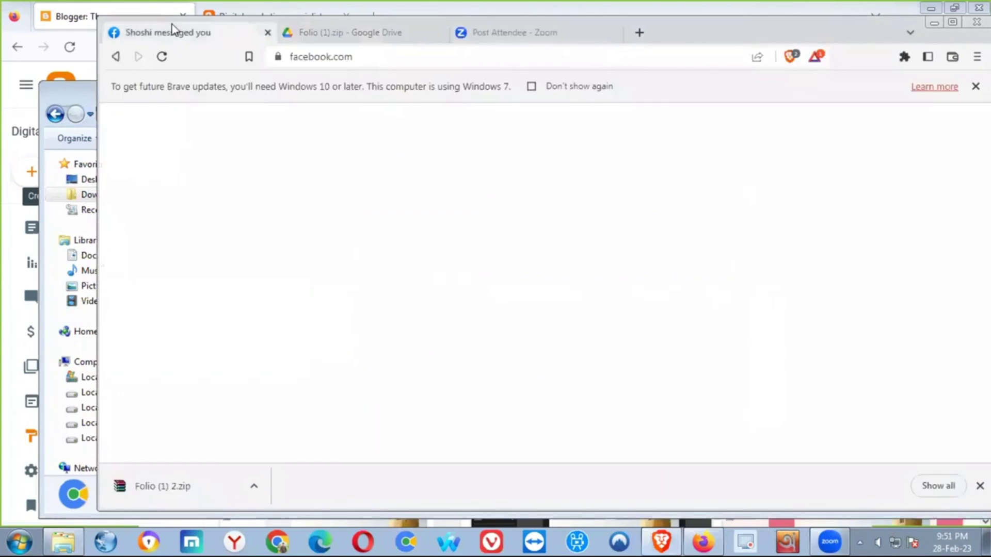
click(659, 540)
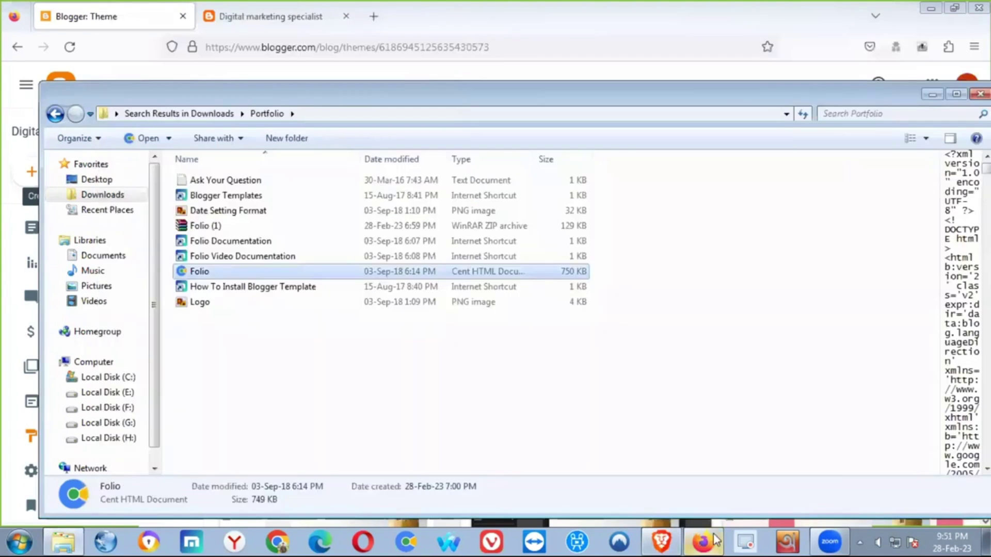
click(23, 179)
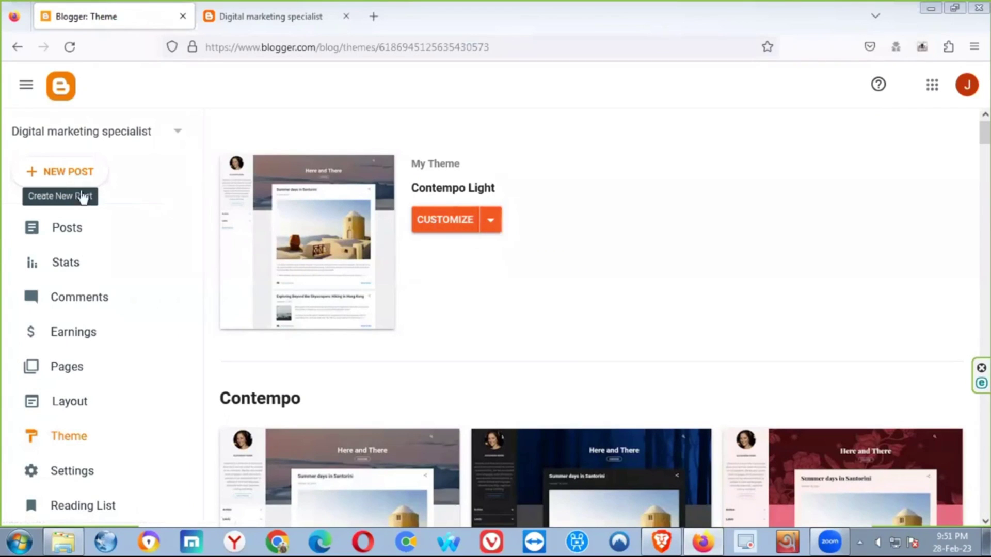
click(489, 223)
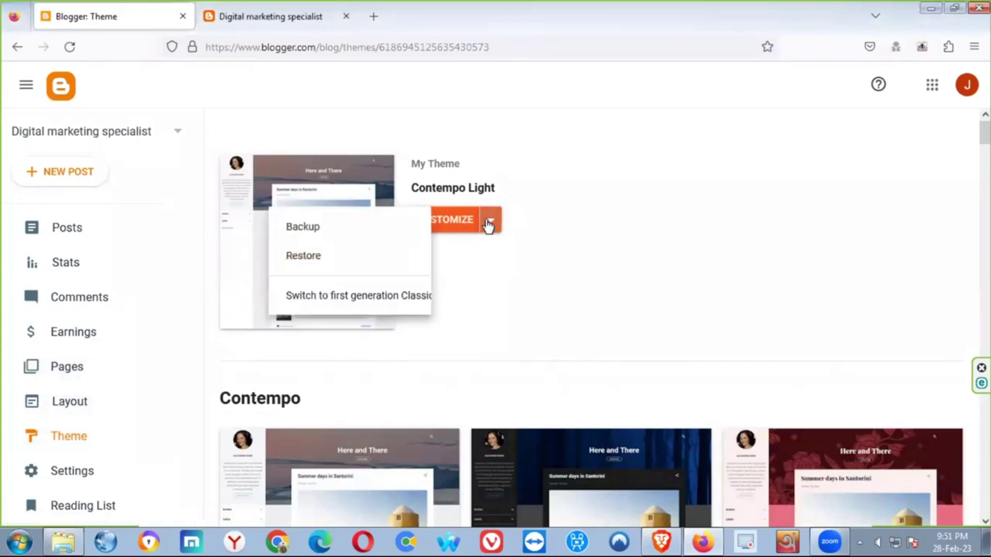
click(306, 264)
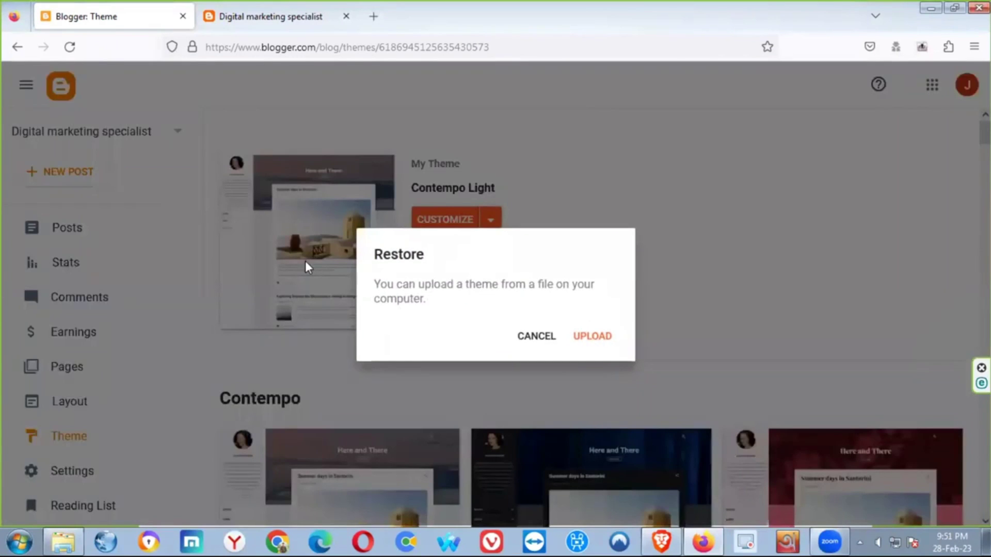
click(593, 337)
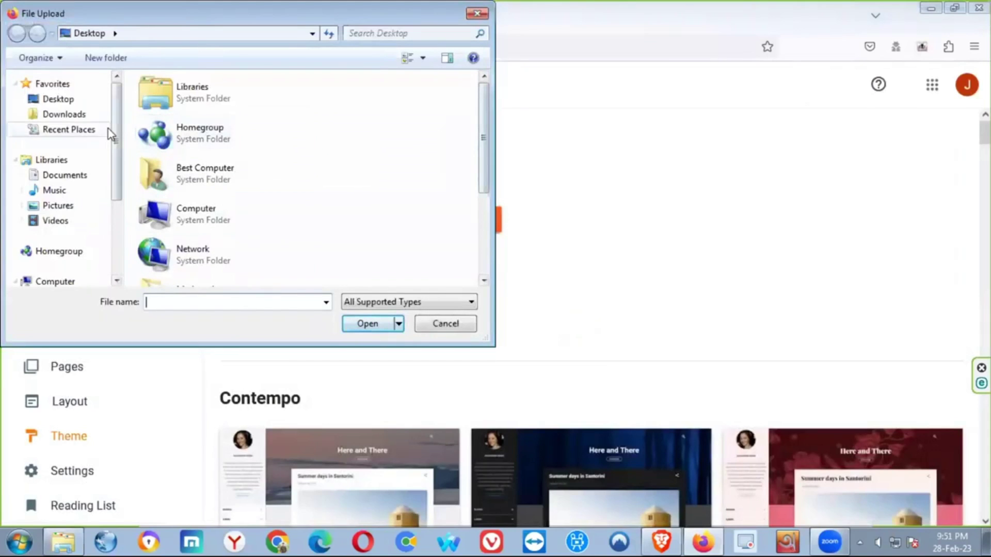
Upload the Folio document from the Portfolio folder in Downloads as the theme file.
click(86, 118)
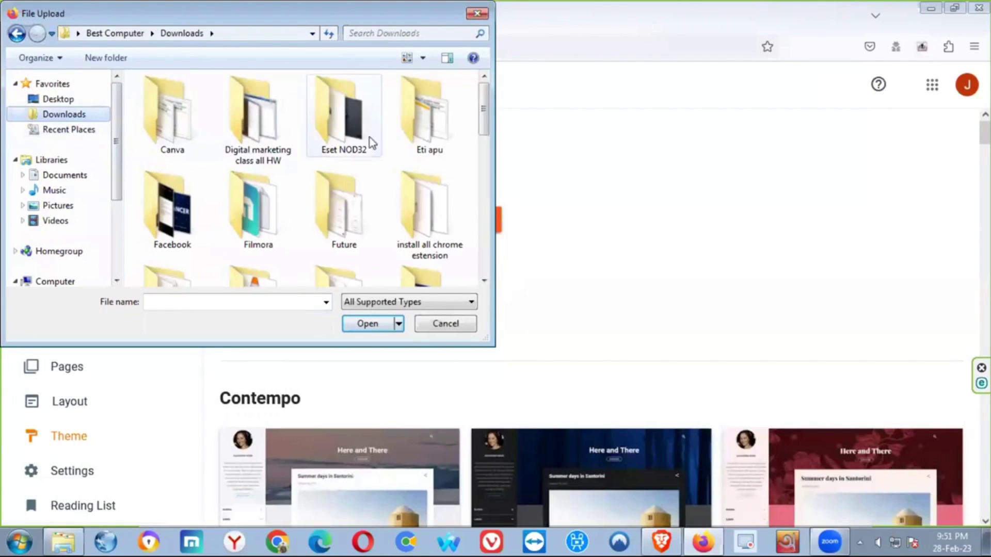
double_click(191, 146)
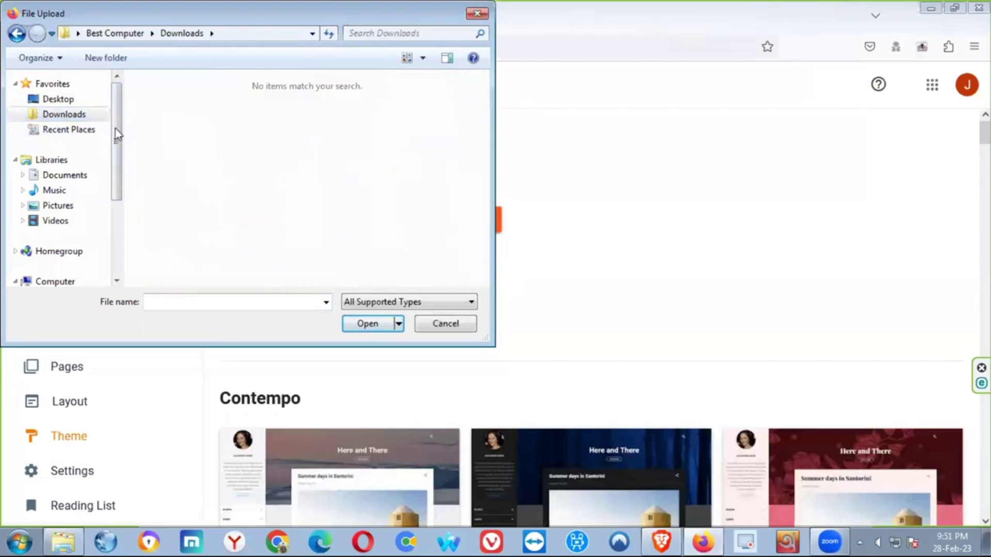
click(51, 115)
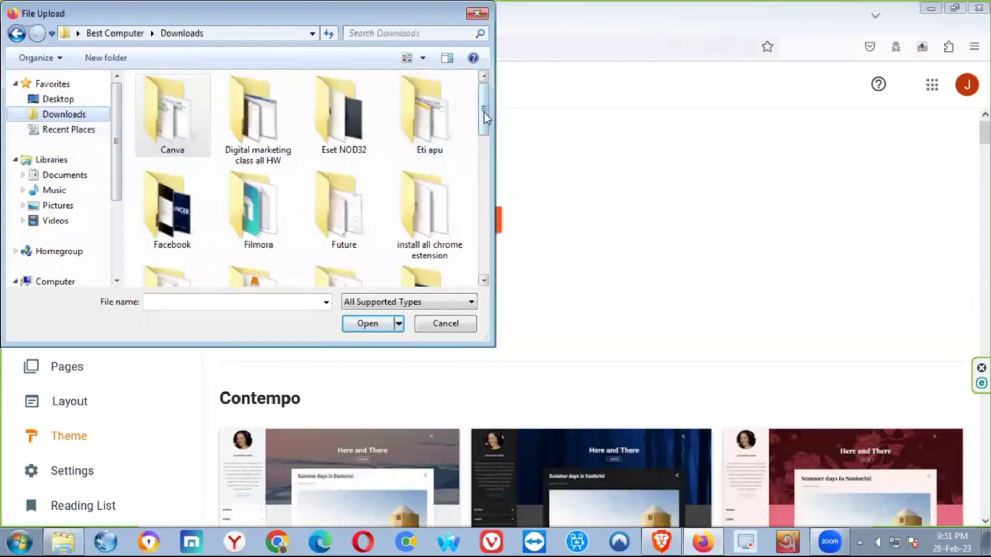
drag(484, 113, 483, 173)
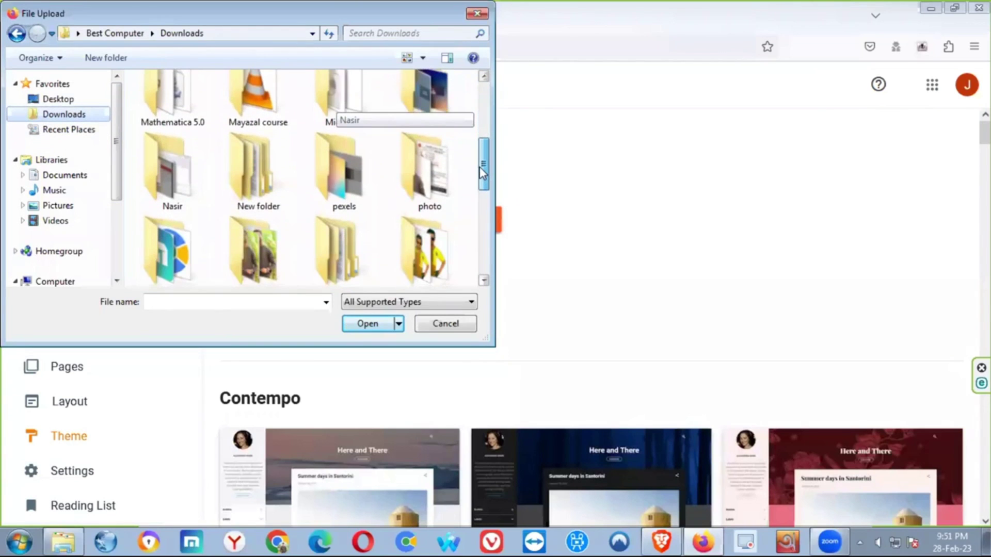
double_click(168, 240)
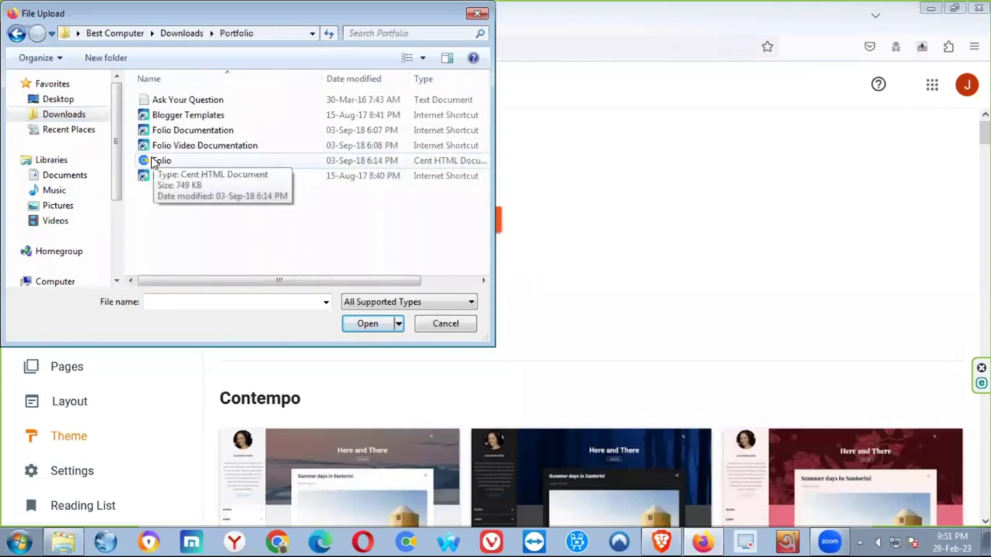
double_click(176, 162)
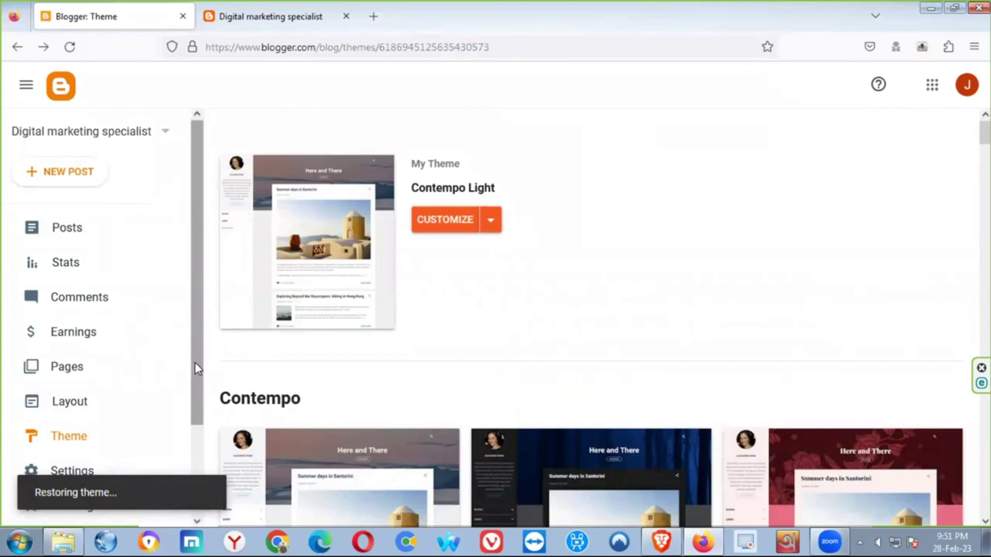
Look over the theme links in the Facebook chat and the Folio (1).zip contents on Google Drive in Brave.
scroll(51, 457, down, 3)
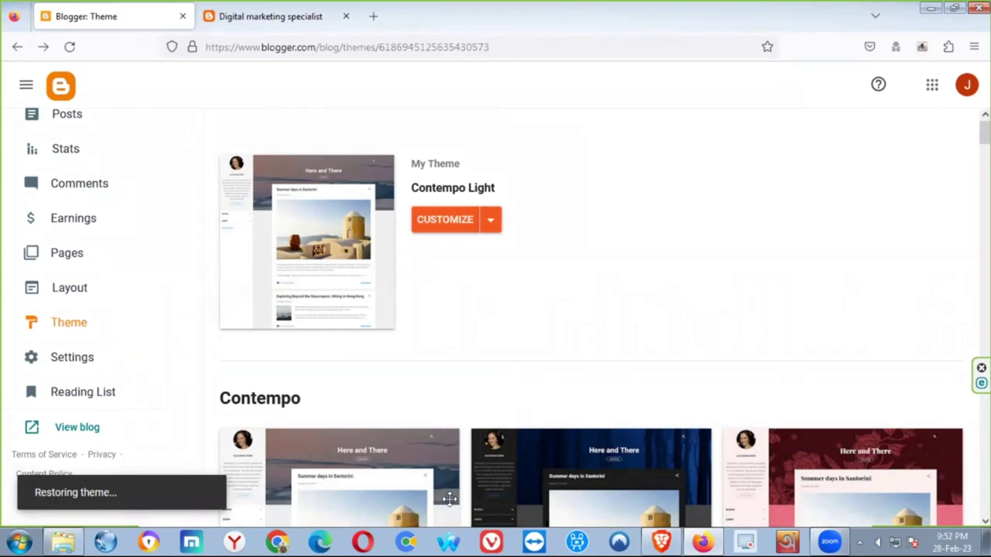
click(662, 542)
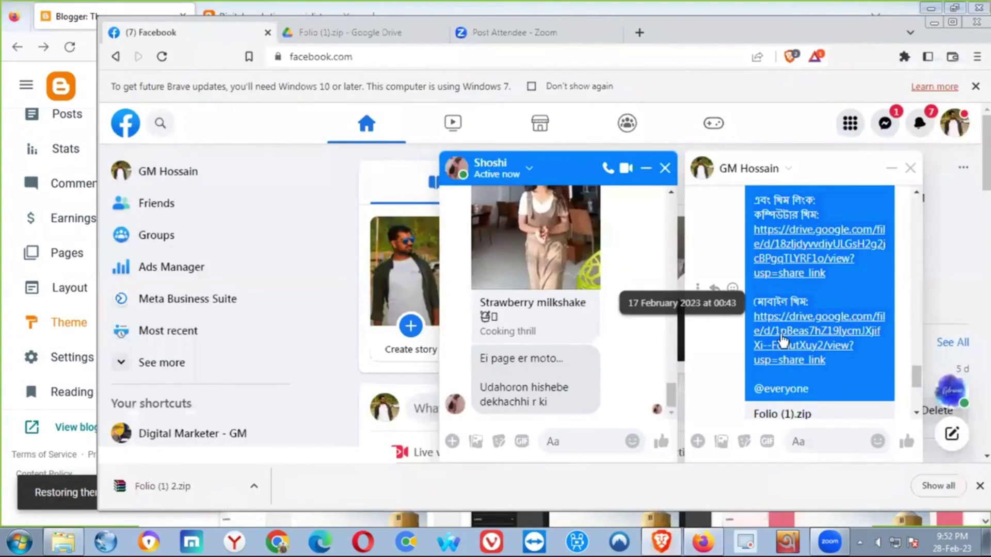
click(665, 540)
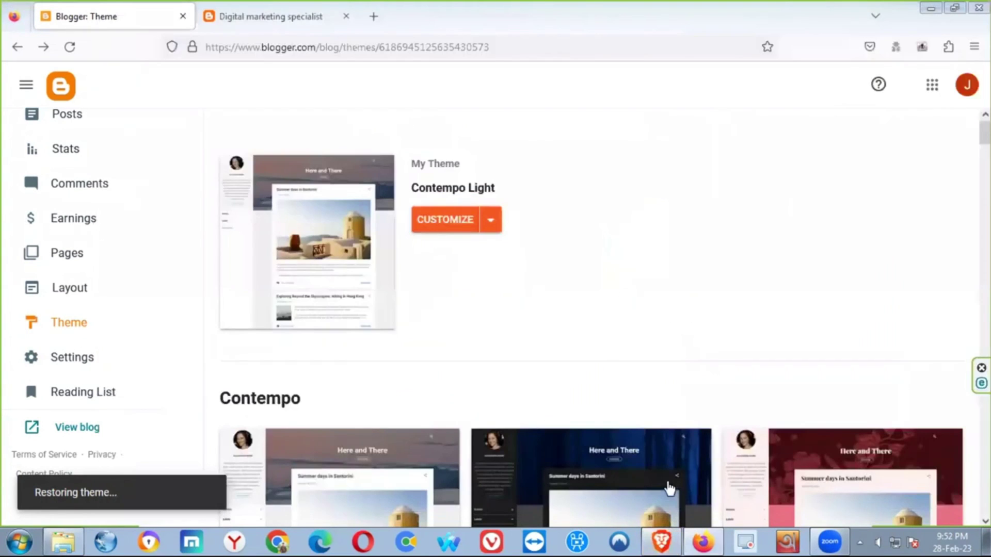
click(664, 540)
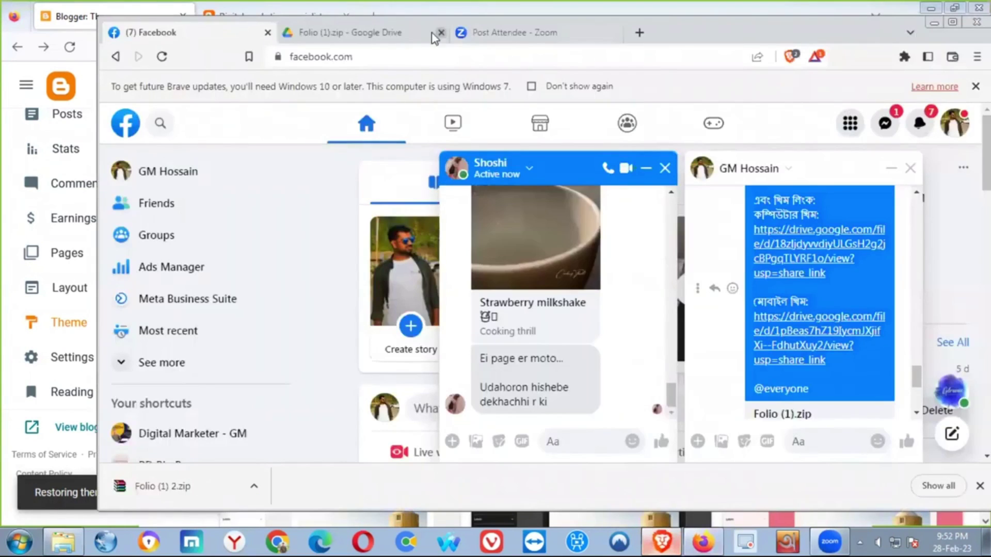
click(533, 33)
click(361, 32)
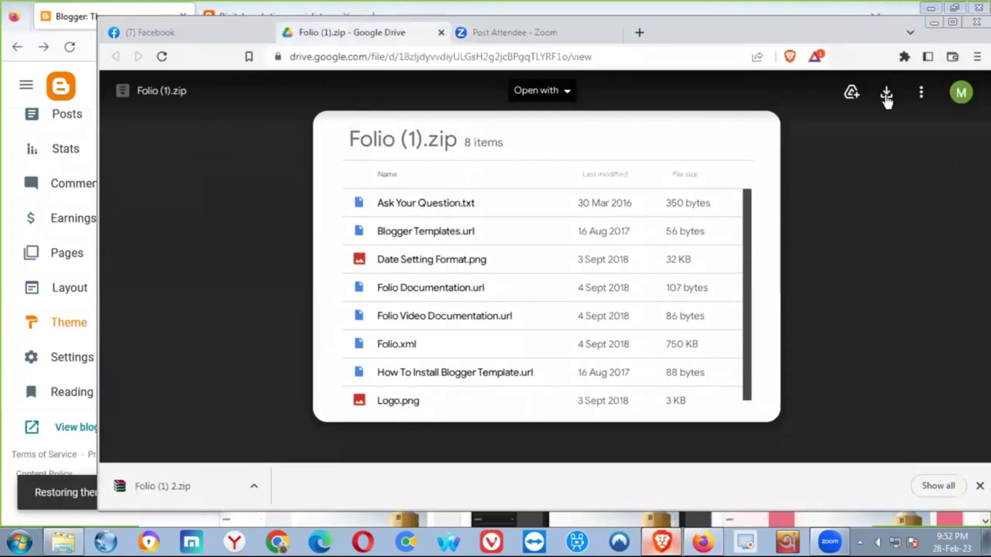
click(935, 23)
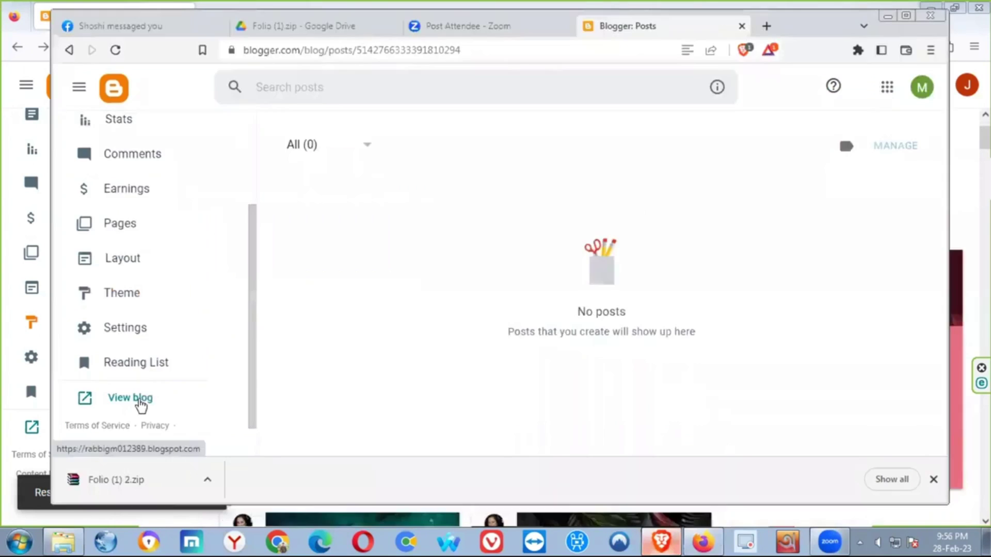
View the live blog with the Folio theme and open the same blog's Layout page in Blogger.
click(129, 401)
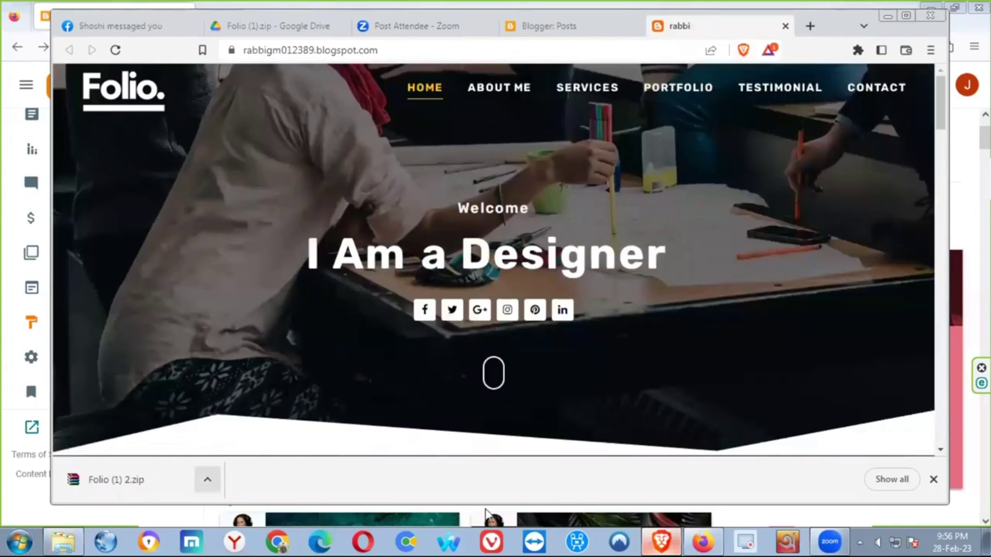
click(933, 479)
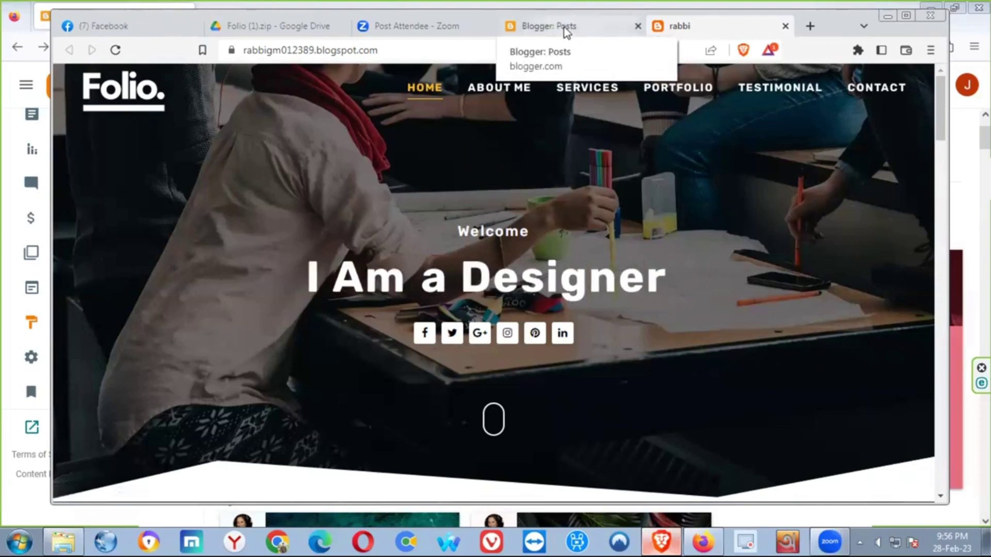
click(531, 29)
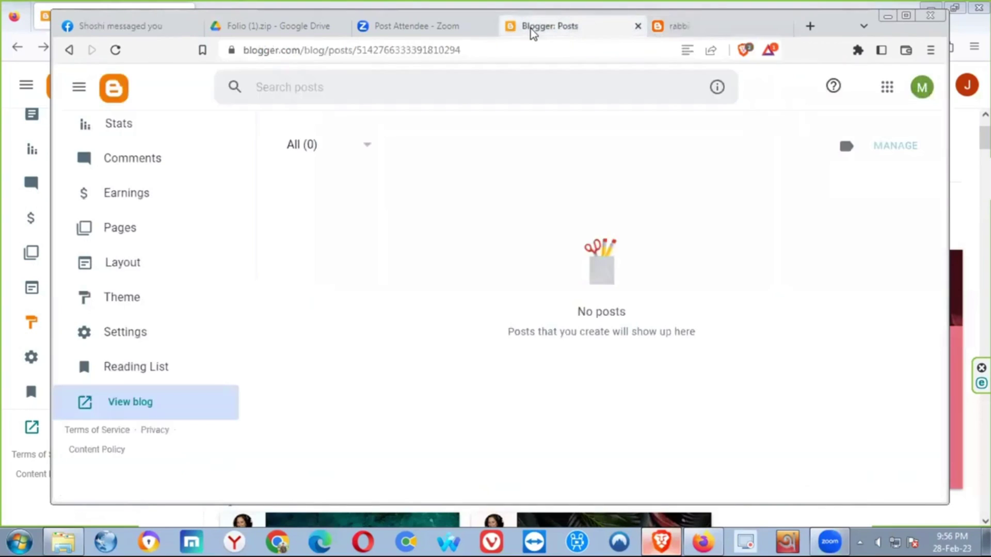
click(143, 263)
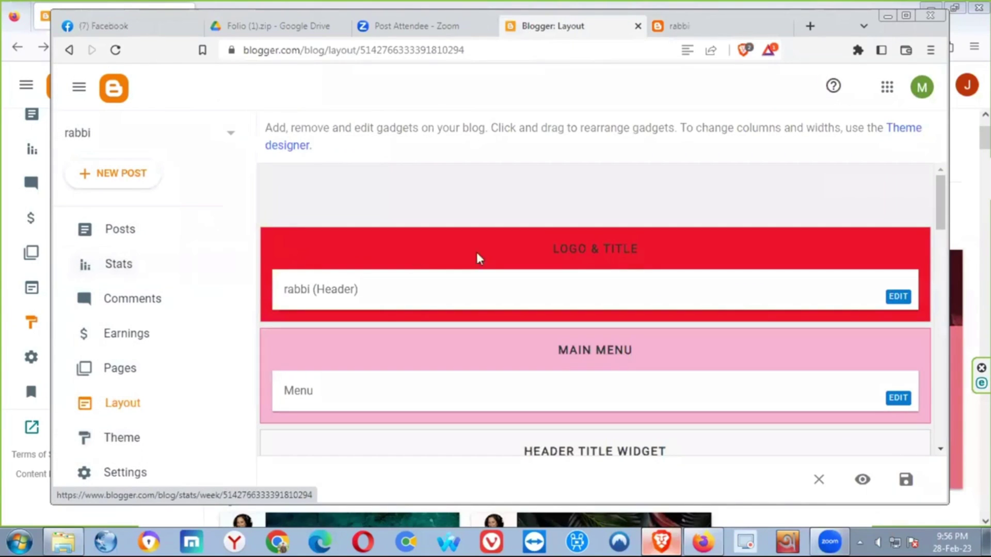
Examine the link list of the Main Menu gadget from first to last item and leave it without saving.
scroll(476, 252, down, 3)
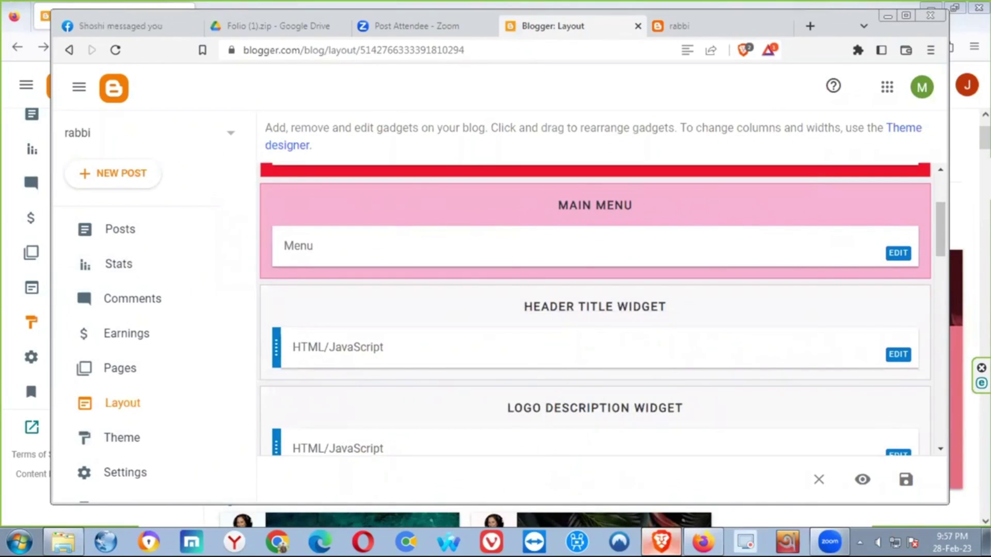
click(897, 256)
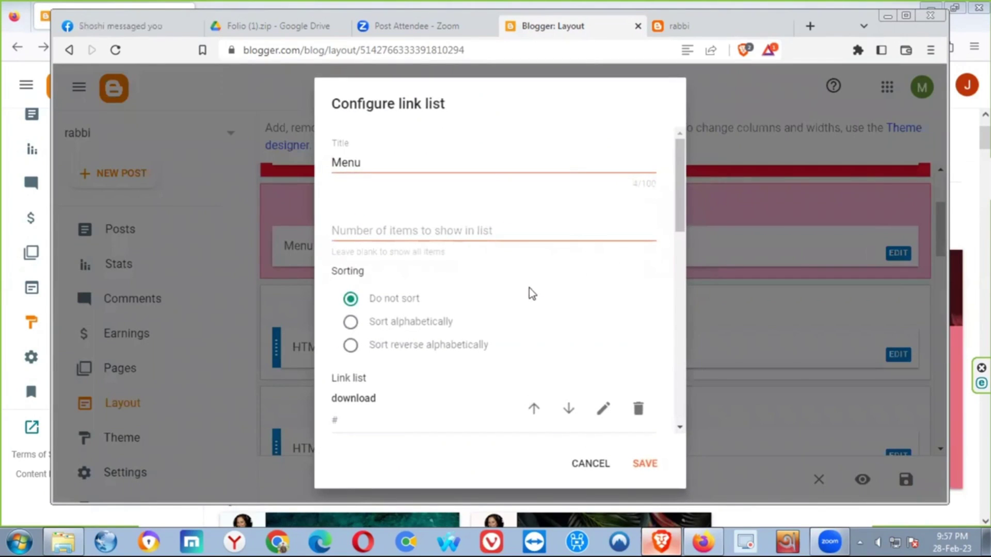
scroll(528, 288, down, 3)
scroll(527, 290, down, 5)
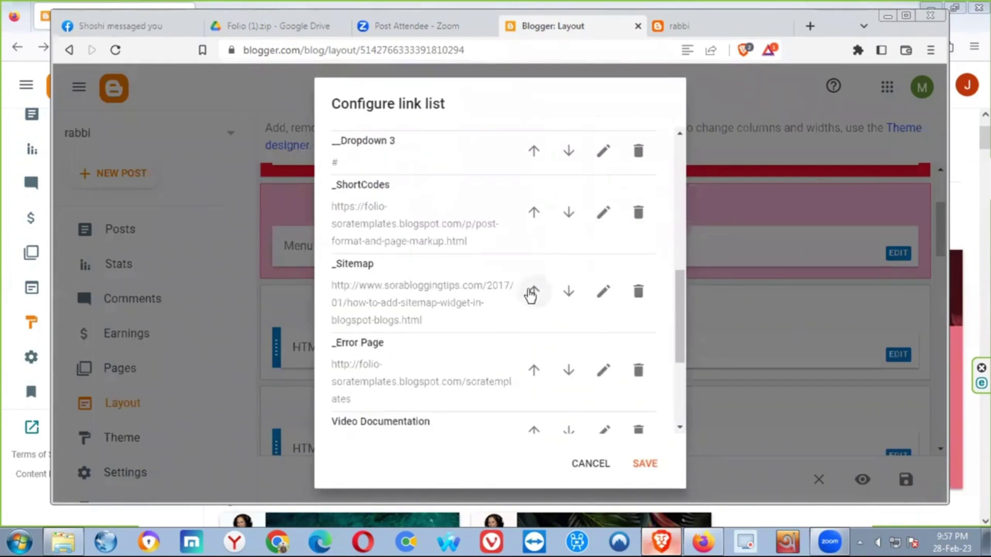
scroll(528, 289, down, 3)
scroll(530, 297, up, 10)
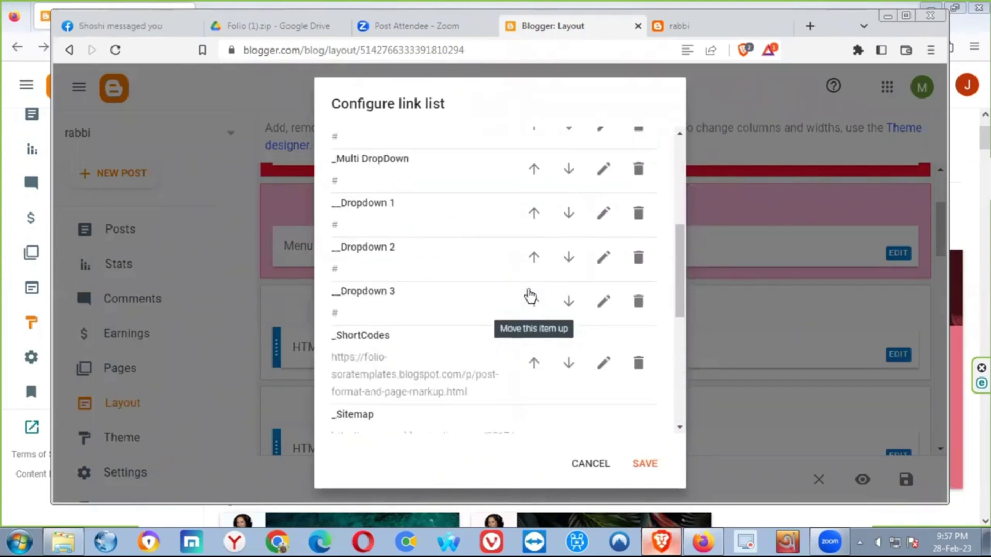
scroll(530, 297, down, 10)
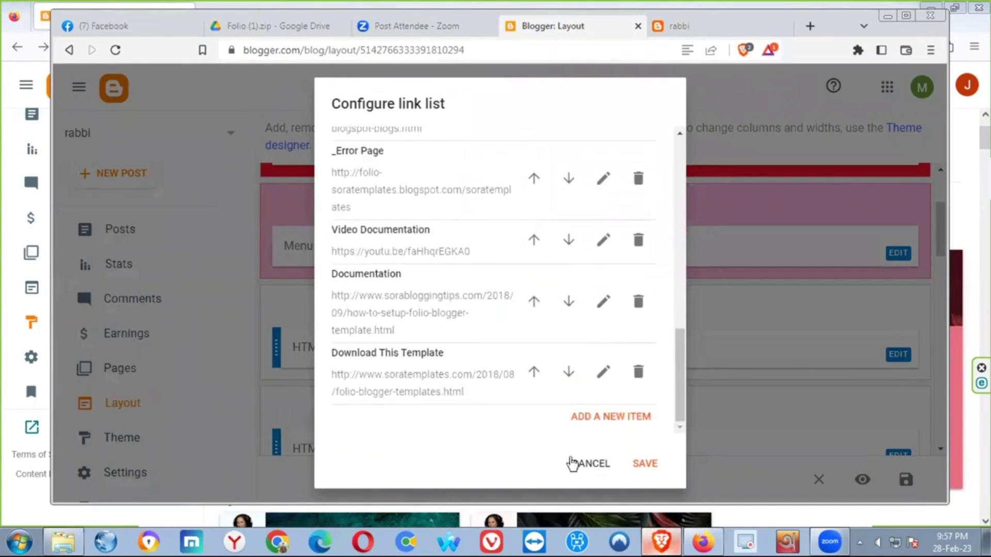
click(597, 467)
Open the Logo & Title header settings and inspect the logo image on the live blog.
scroll(650, 327, up, 3)
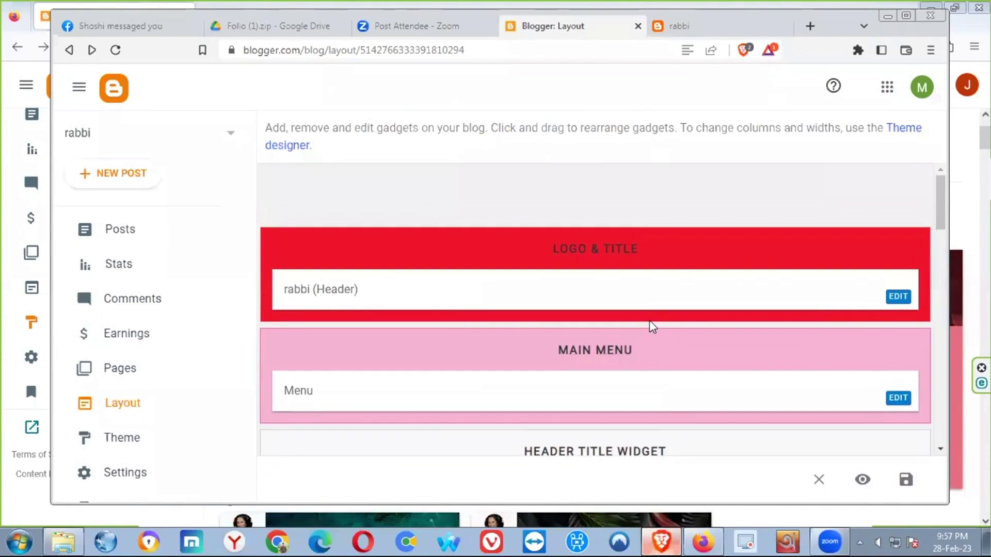
click(899, 296)
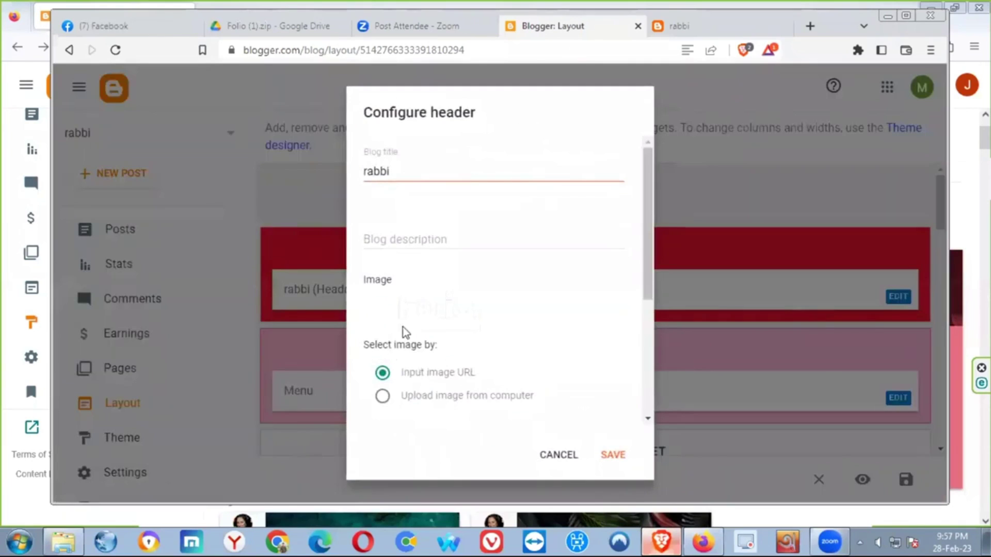
scroll(423, 293, down, 3)
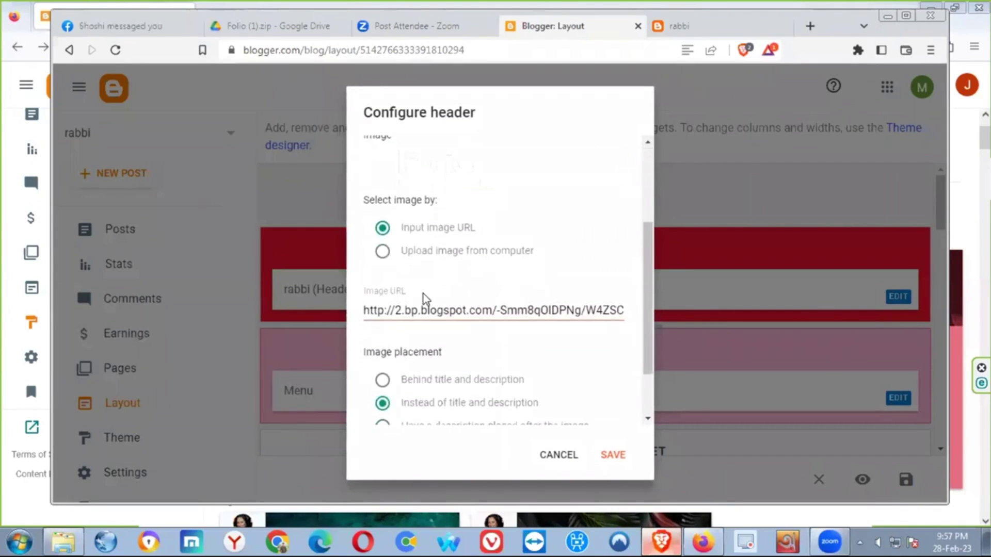
click(687, 26)
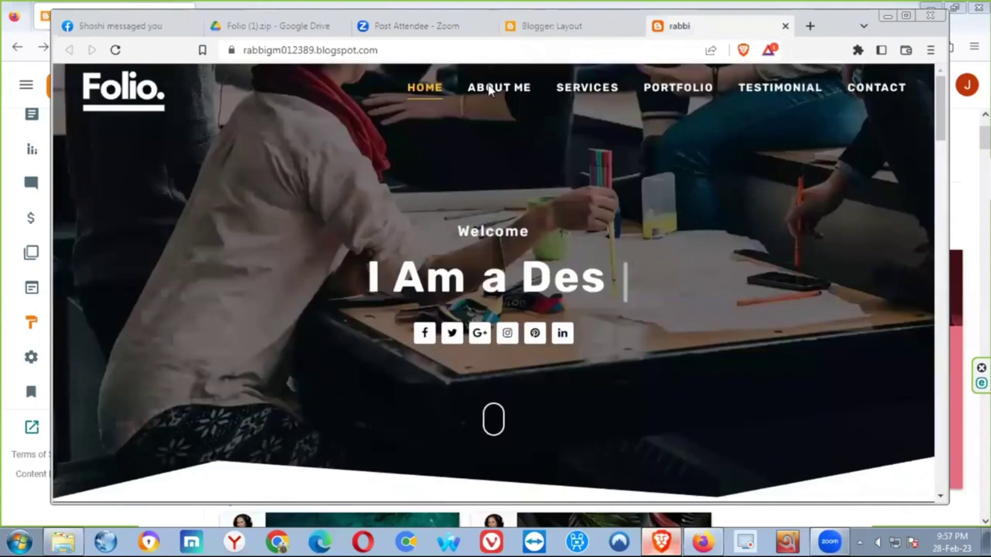
right_click(129, 83)
key(Escape)
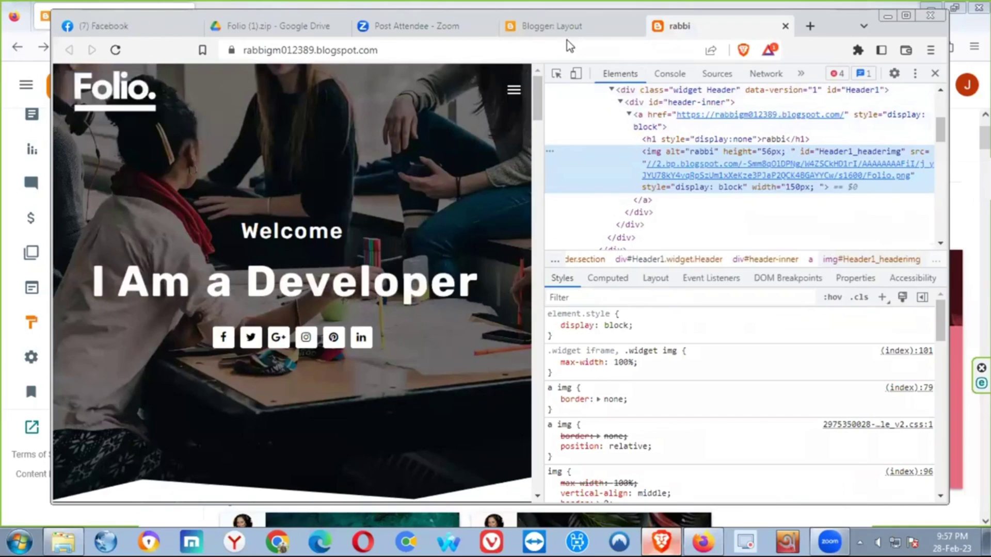
Read the header's image URL through to its end in the Configure header dialog.
click(564, 25)
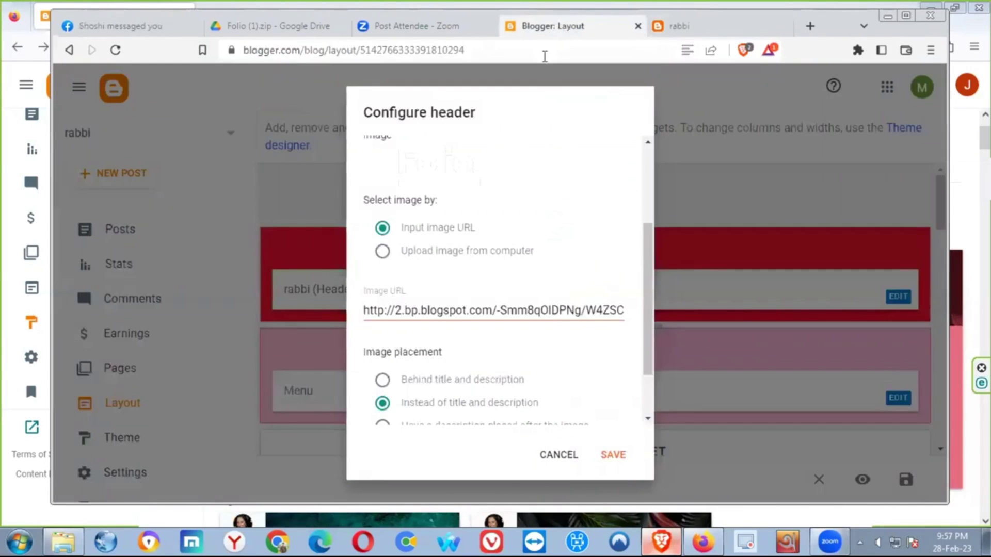
click(475, 310)
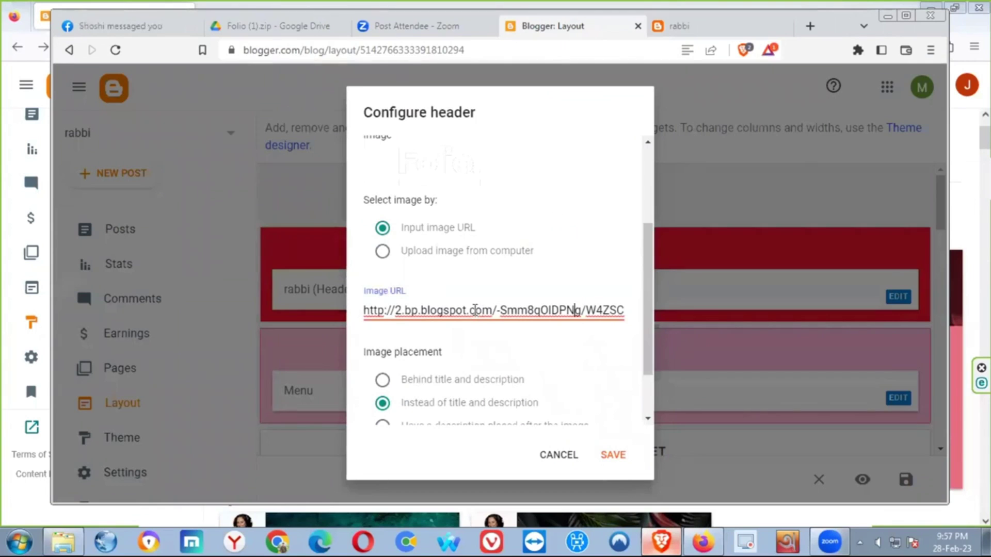
key(Right)
key(Right)
key(Right)
key(Right)
key(Right)
key(Right)
key(Right)
key(Right)
key(Right)
key(Right)
key(Right)
key(Right)
key(Right)
key(Right)
key(Right)
key(Right)
key(Right)
key(Right)
key(Right)
key(Right)
key(Right)
key(Right)
key(Right)
key(Right)
key(Right)
key(Right)
key(Right)
key(Right)
key(Right)
key(Right)
key(Right)
key(Right)
key(Right)
key(Right)
key(Right)
key(Right)
key(Right)
key(Right)
key(Right)
key(Right)
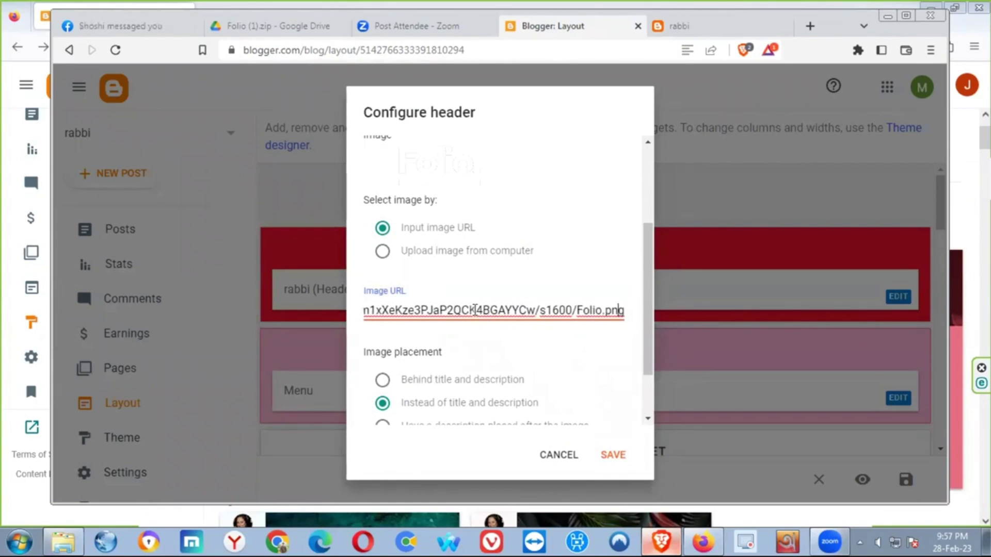
Close the developer tools on the live blog, review the header's image settings and leave them without saving.
click(692, 24)
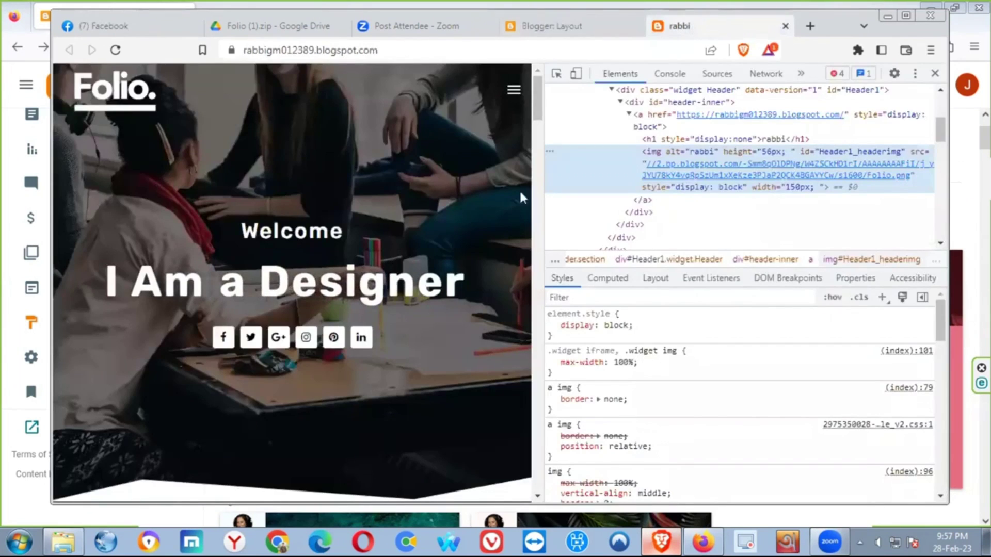
click(935, 73)
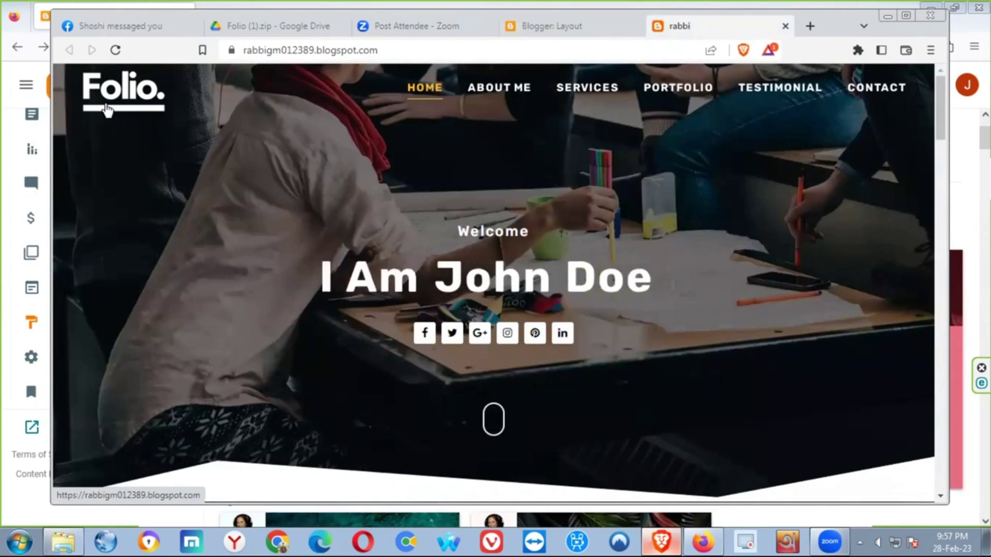
click(563, 27)
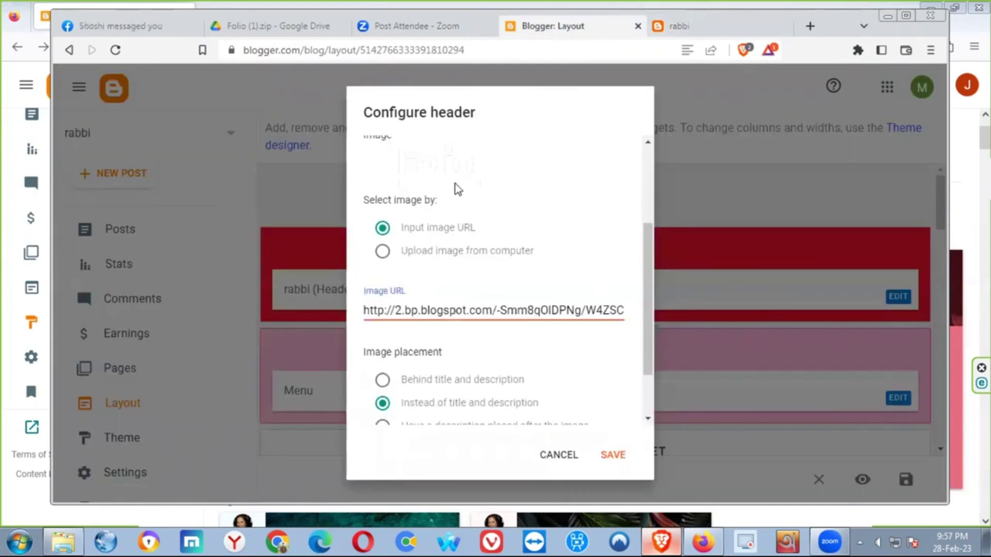
scroll(469, 258, up, 3)
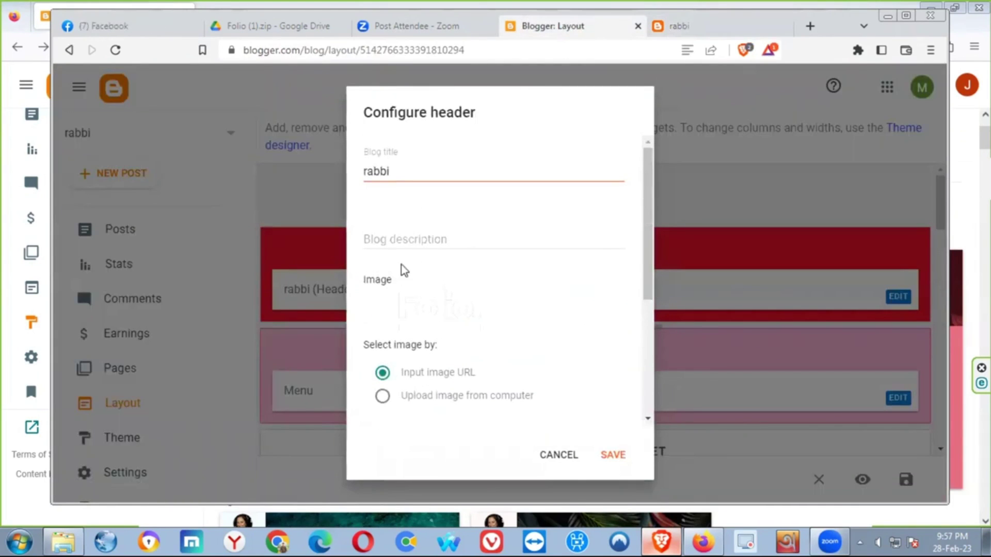
scroll(398, 299, down, 3)
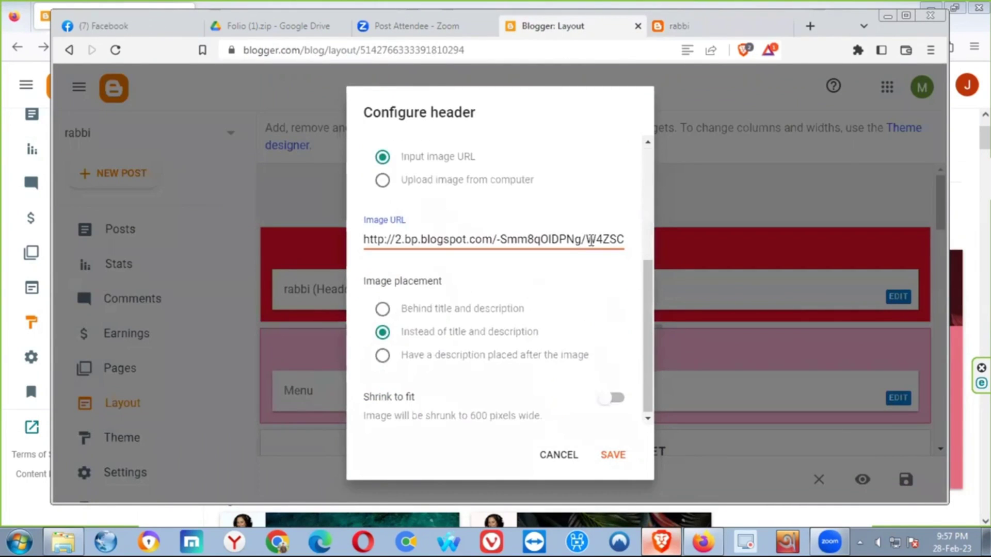
click(558, 457)
scroll(352, 351, down, 2)
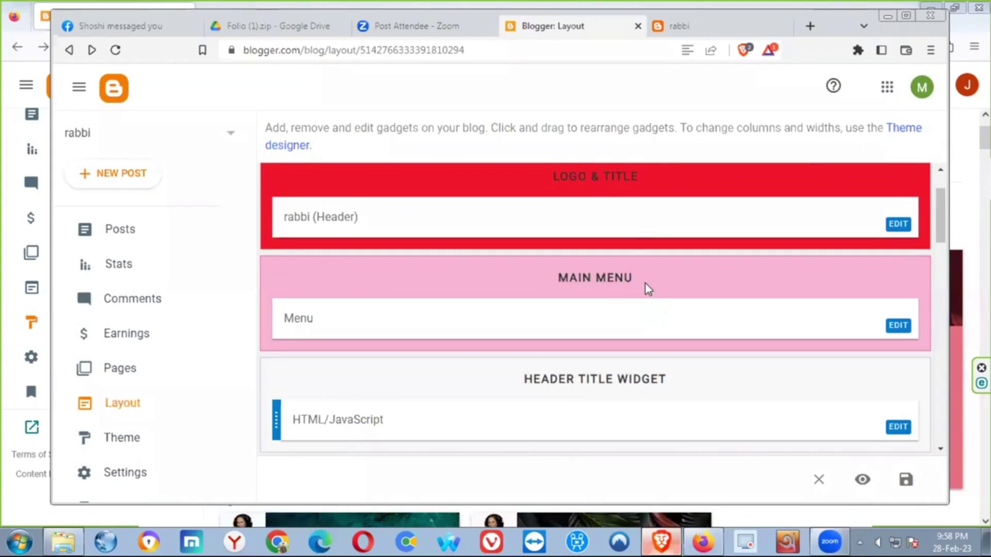
scroll(630, 234, up, 2)
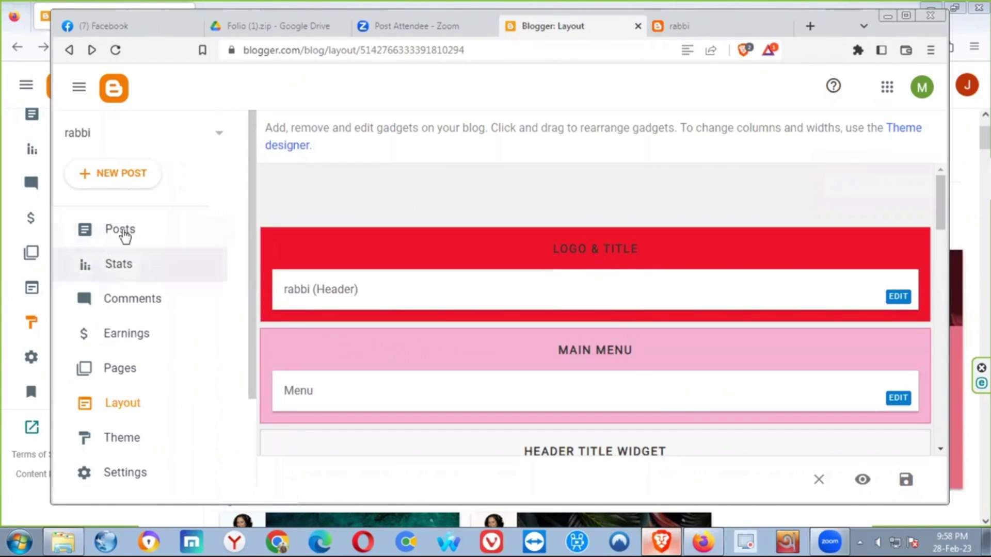
Start a new blog post and begin adding an image to it from the computer.
click(122, 177)
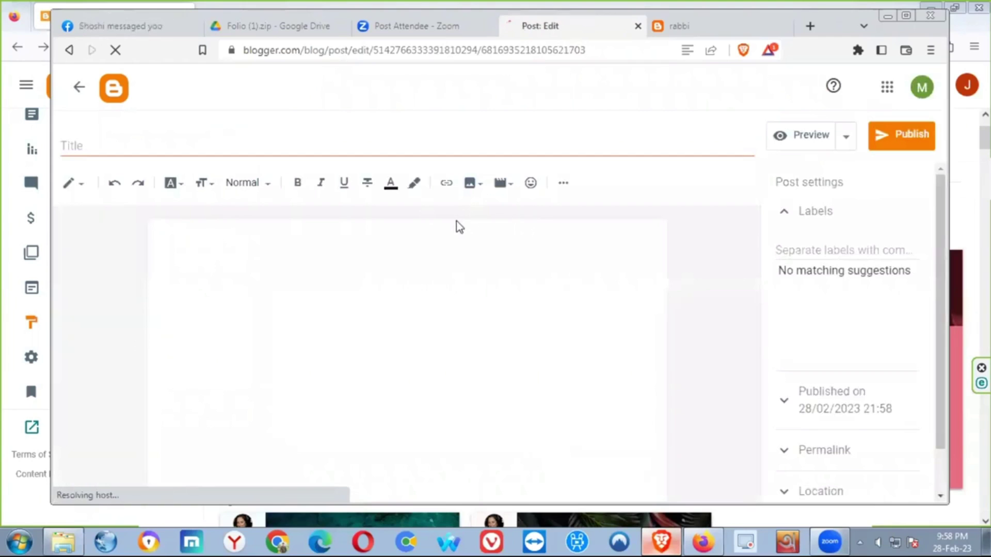
click(469, 183)
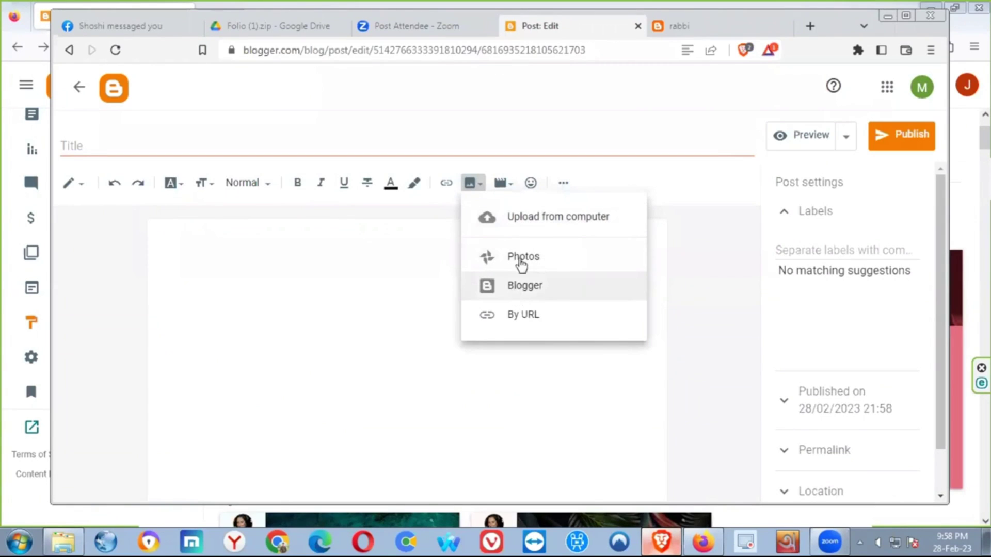
click(529, 220)
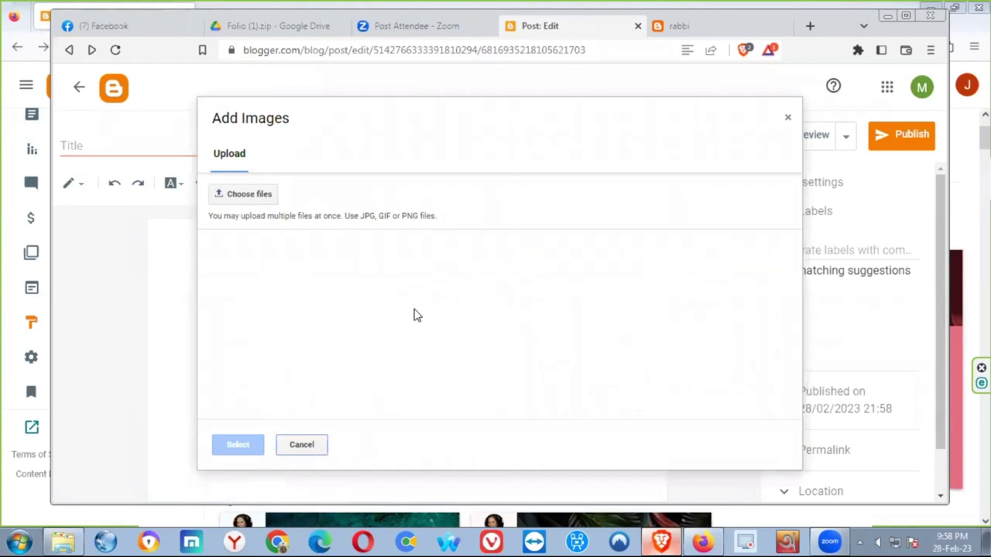
click(234, 196)
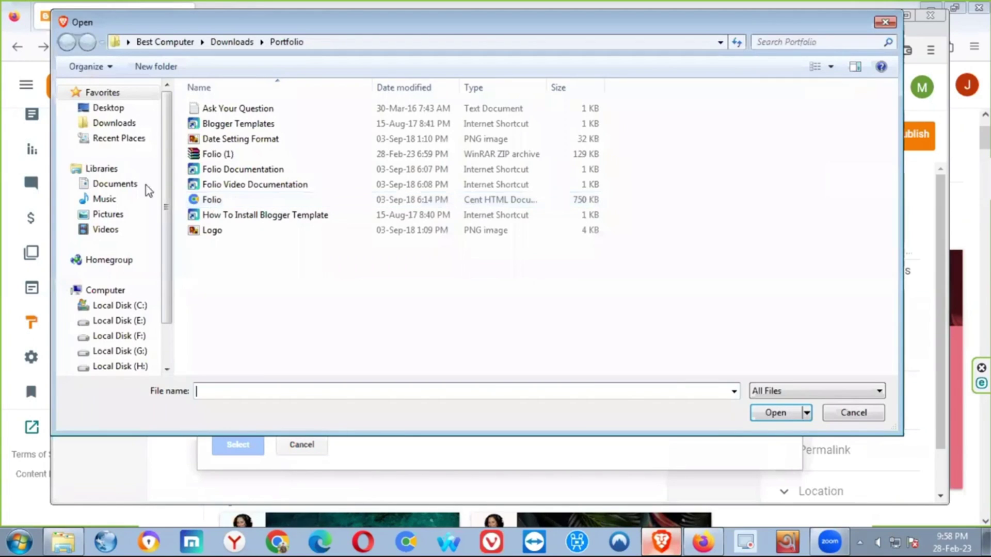
Upload the Upwork marketing banner PNG from the Downloads folder and insert it into the post.
click(114, 124)
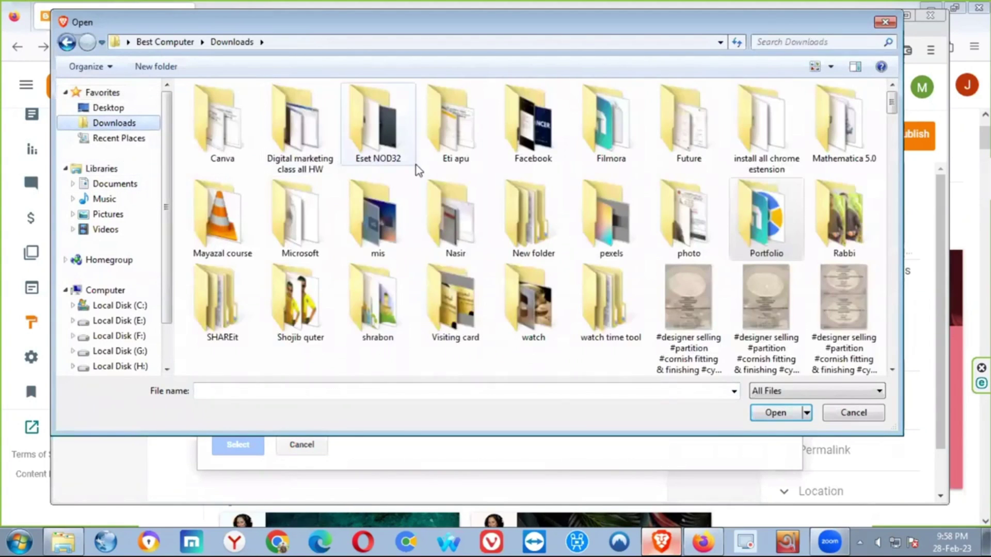
scroll(413, 185, down, 2)
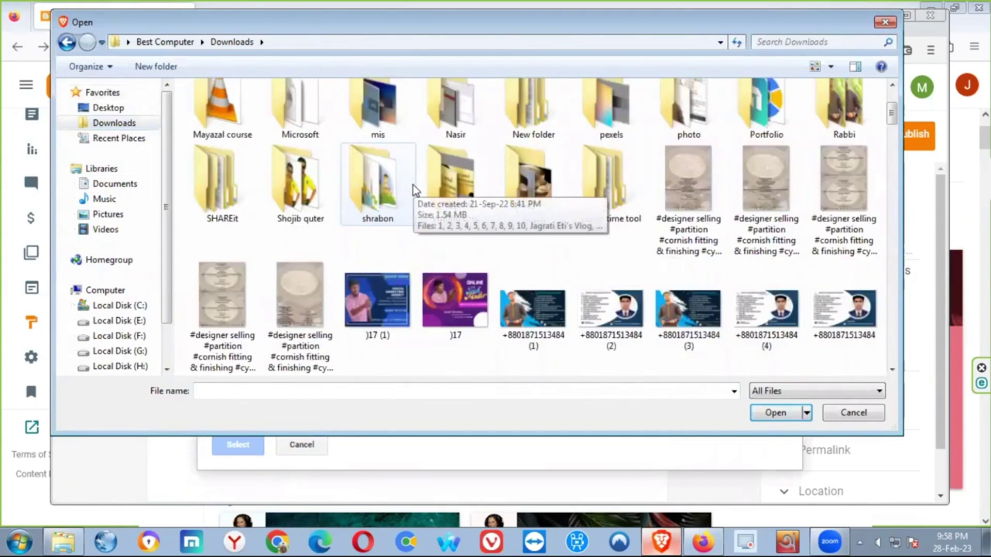
scroll(413, 185, down, 3)
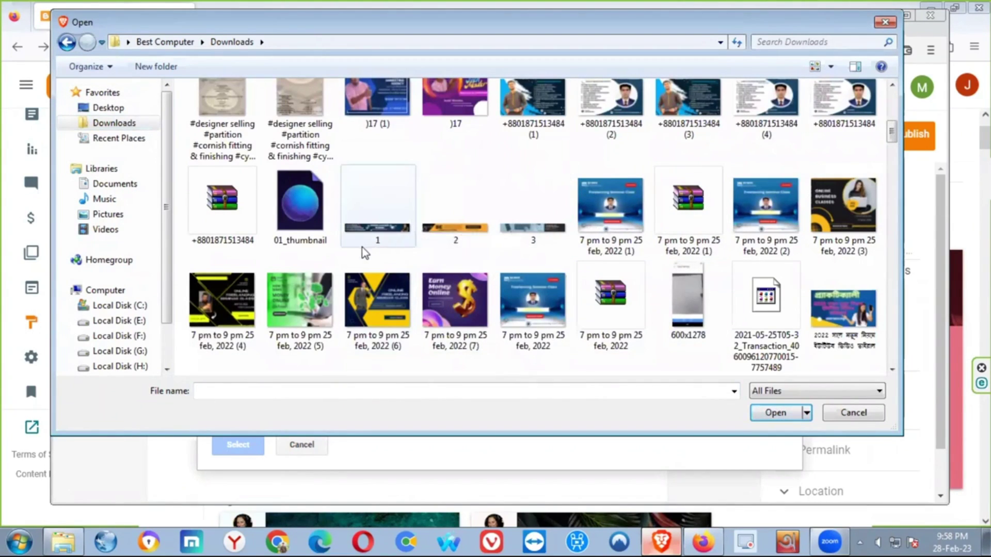
scroll(382, 226, down, 3)
scroll(382, 225, down, 3)
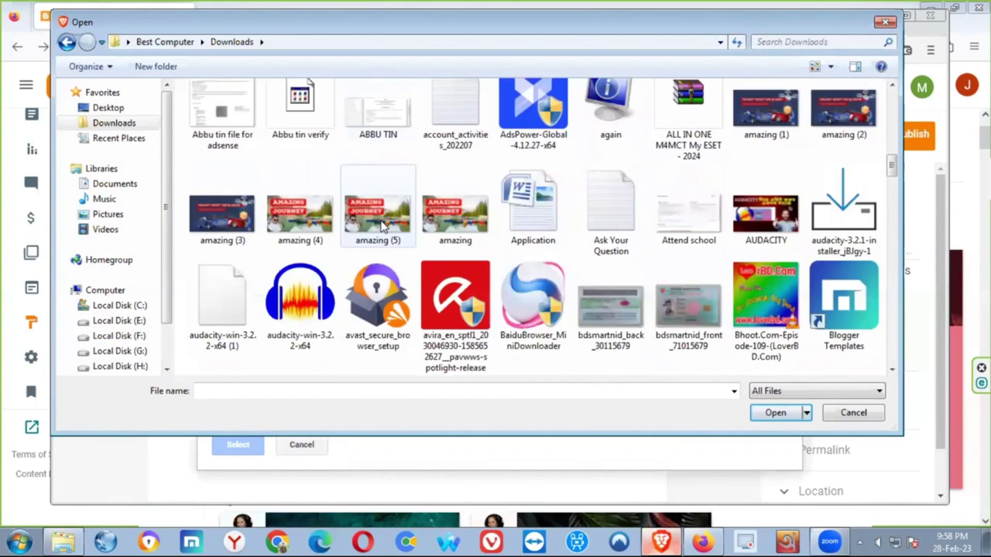
scroll(380, 226, down, 15)
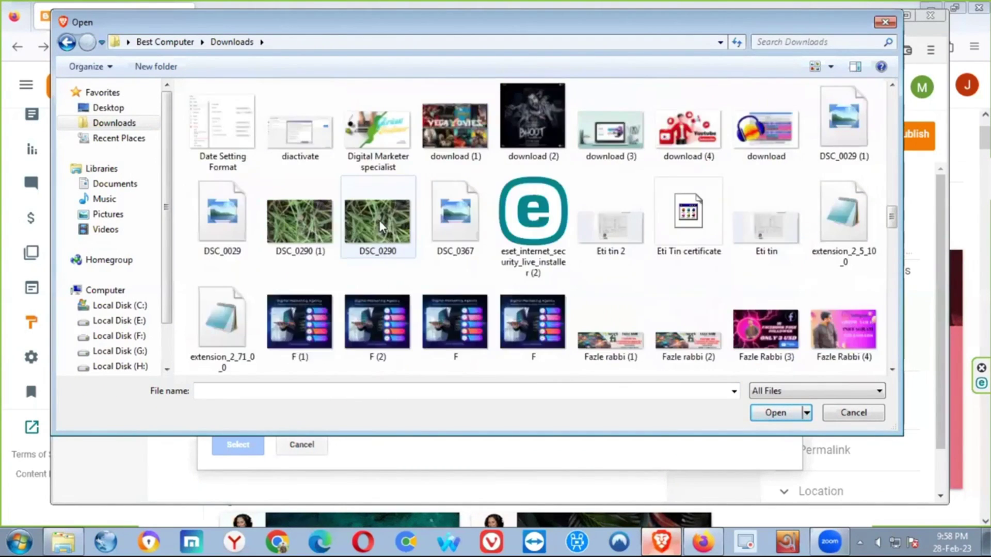
scroll(381, 226, down, 3)
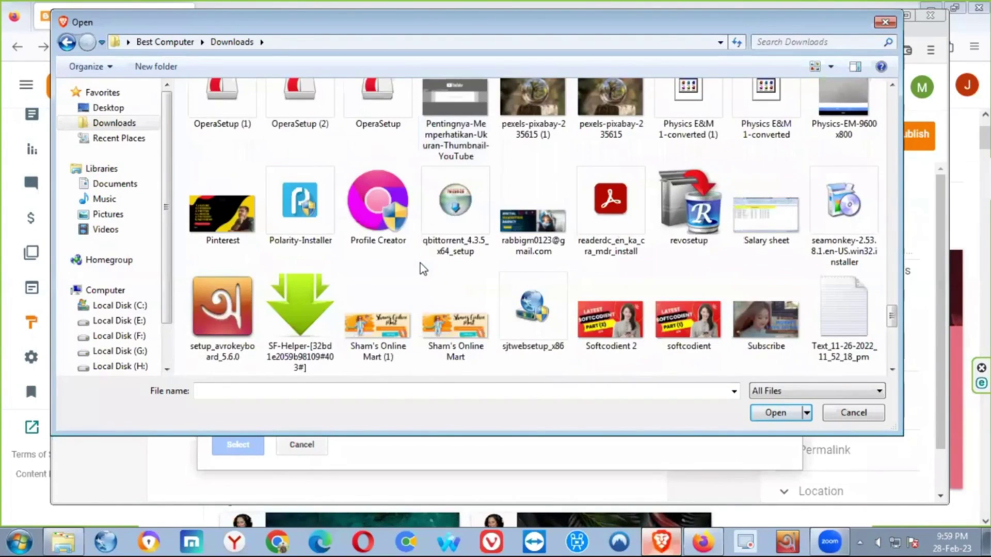
scroll(420, 259, down, 5)
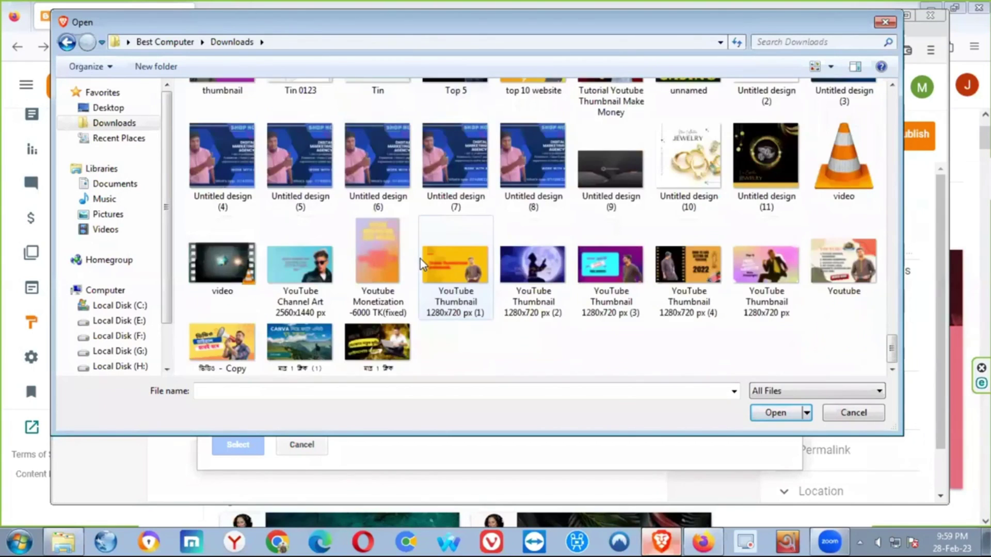
scroll(460, 272, up, 3)
scroll(459, 272, up, 3)
scroll(459, 271, up, 3)
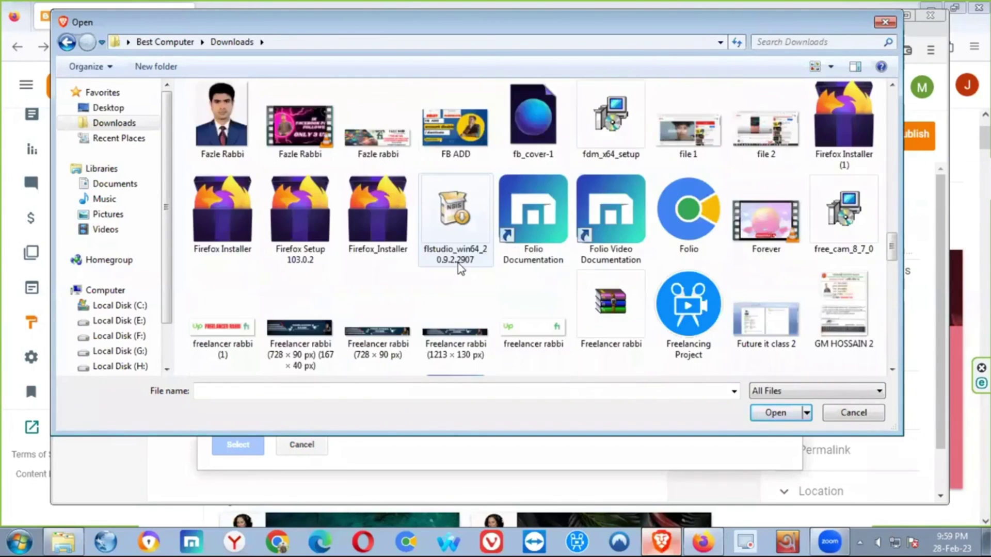
double_click(378, 135)
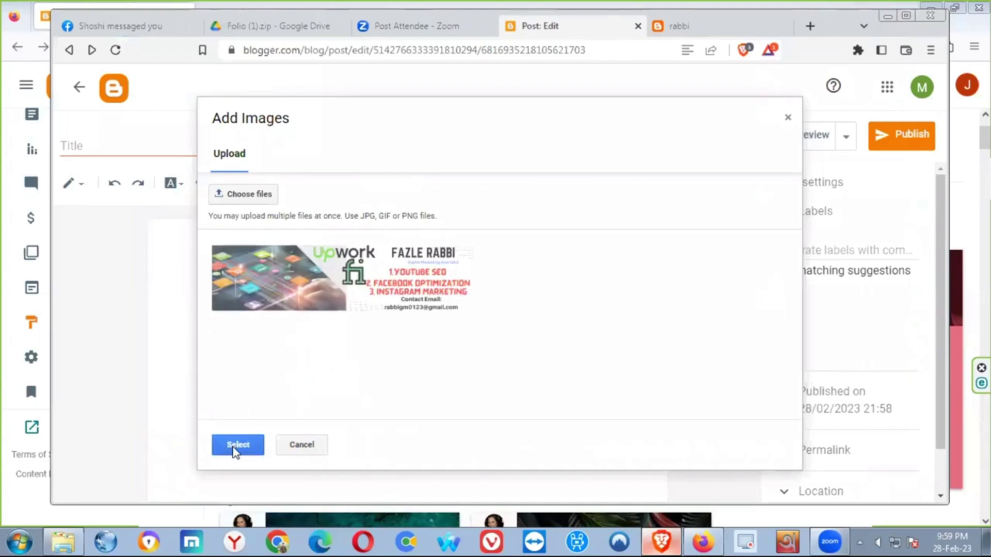
click(252, 441)
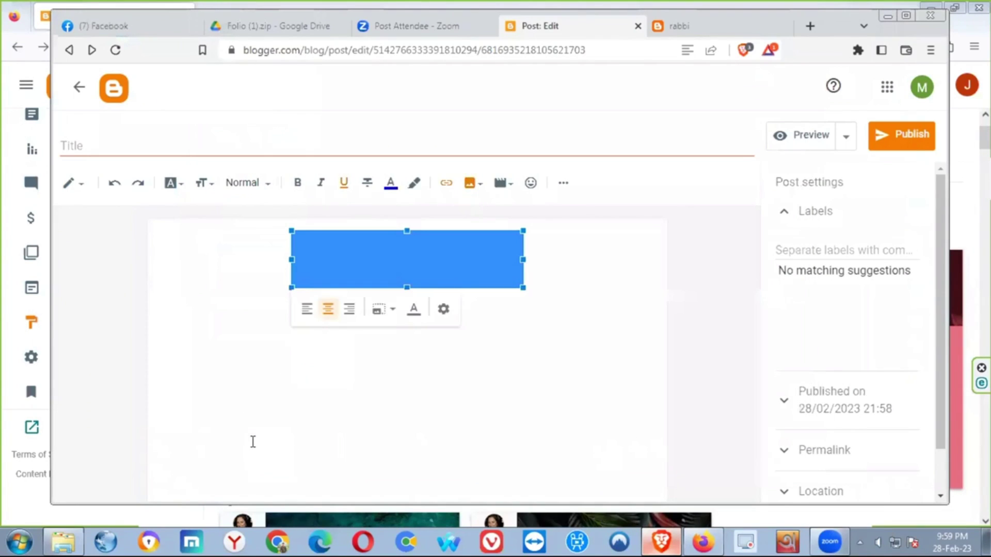
Publish the untitled post and copy the banner image's link address from its live page.
click(895, 139)
click(543, 319)
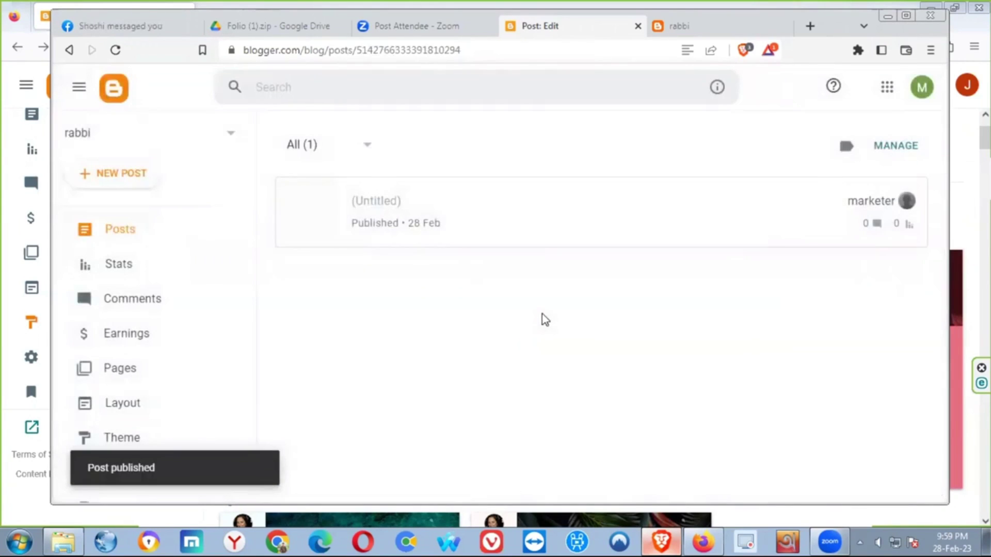
mouse_move(921, 198)
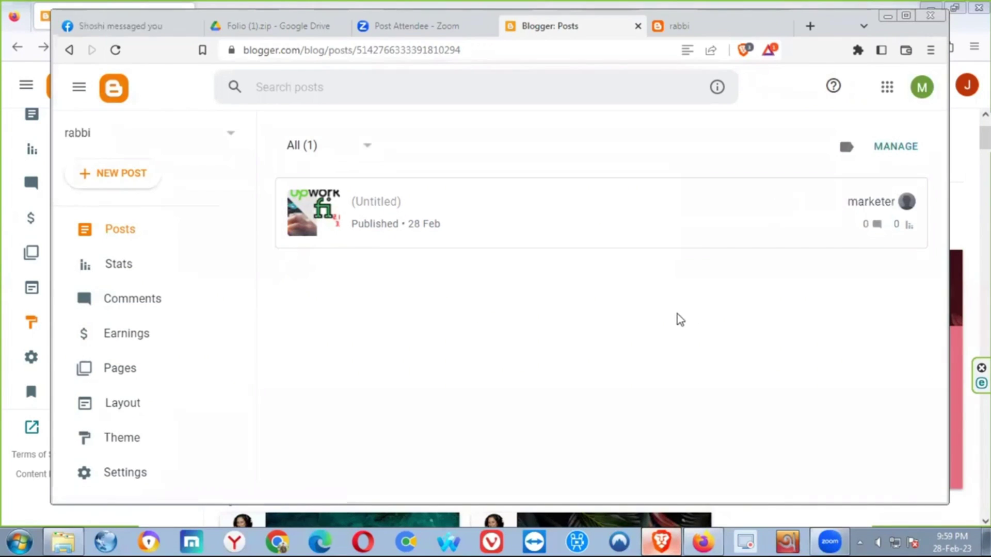
click(877, 202)
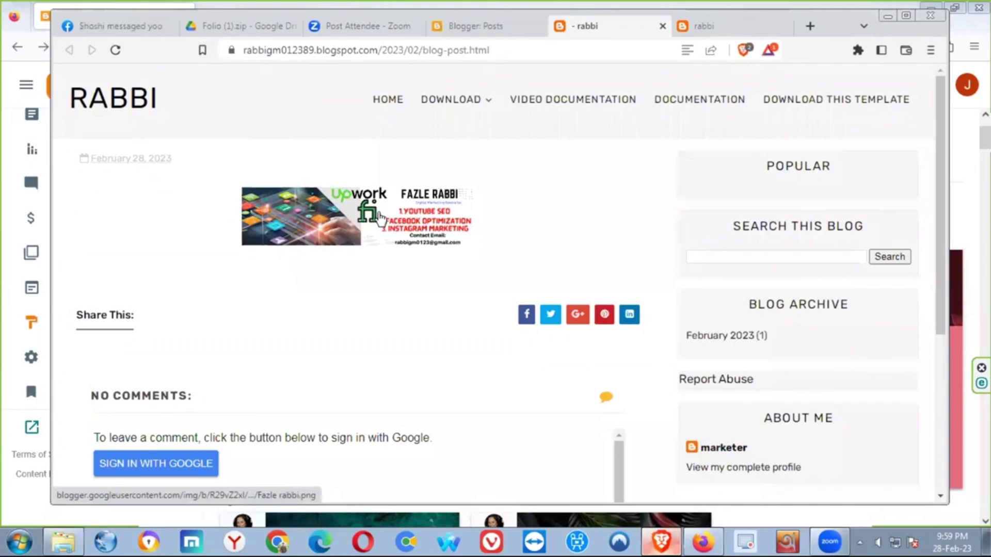
right_click(344, 212)
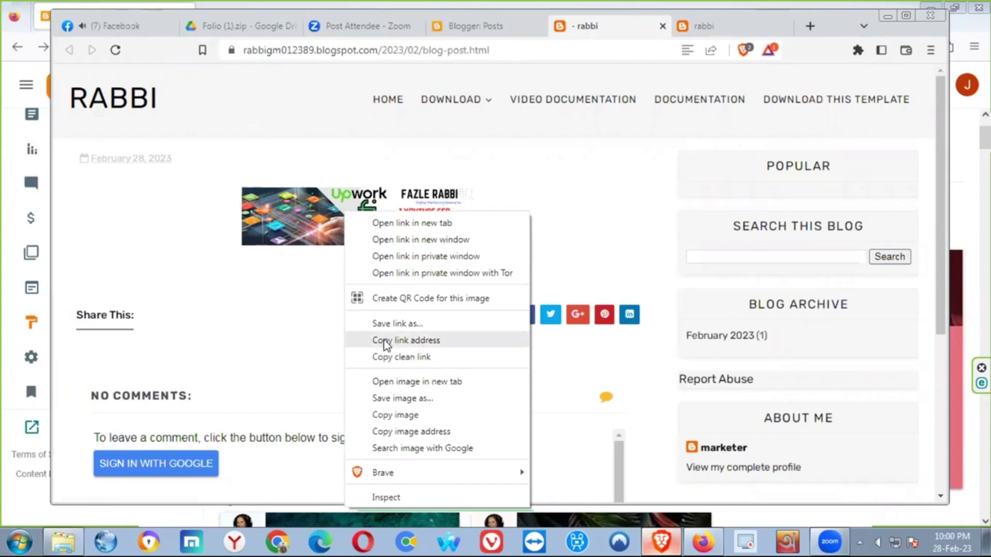
click(407, 340)
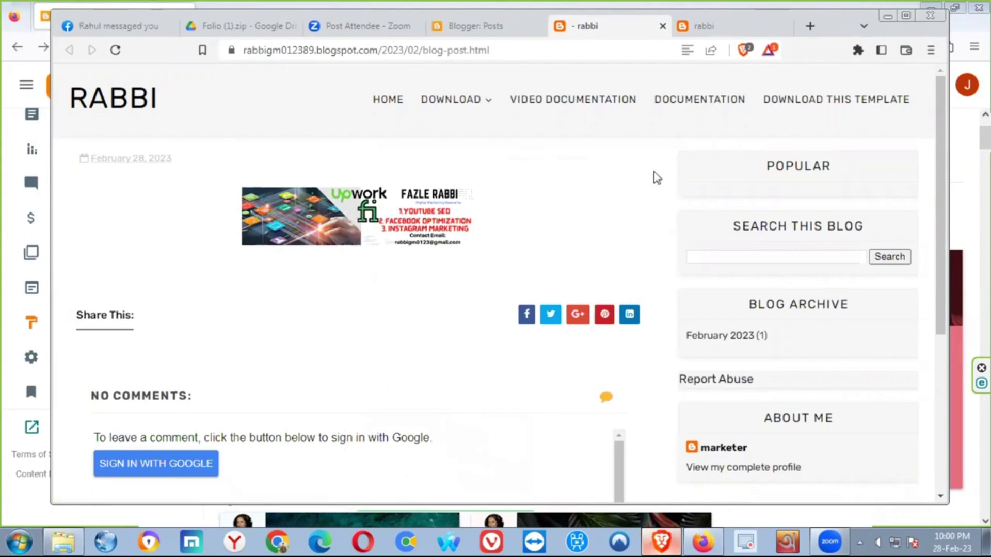
Replace the Logo & Title header's image URL with the copied banner link, and save the gadget and the layout.
click(476, 26)
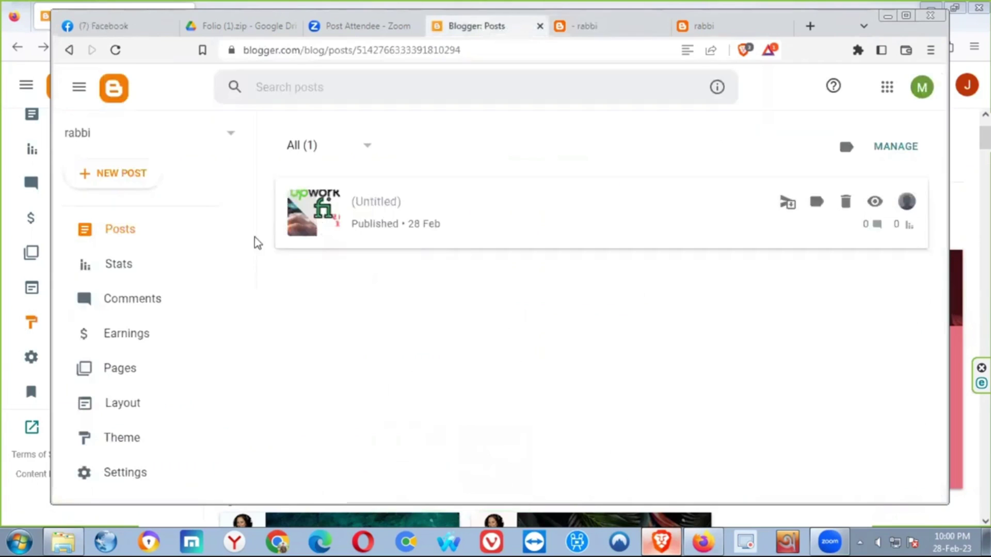
click(117, 411)
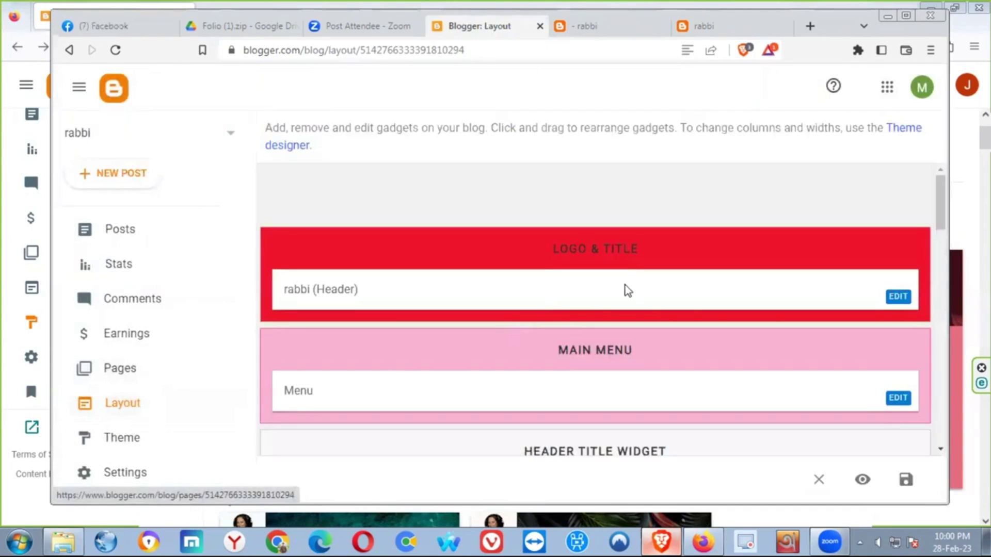
scroll(767, 330, down, 3)
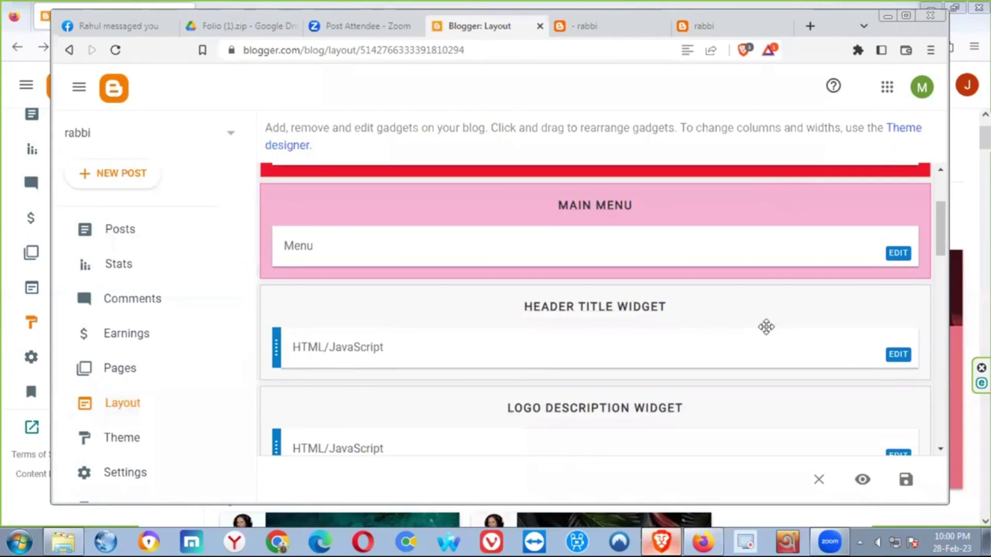
scroll(766, 330, up, 3)
click(898, 297)
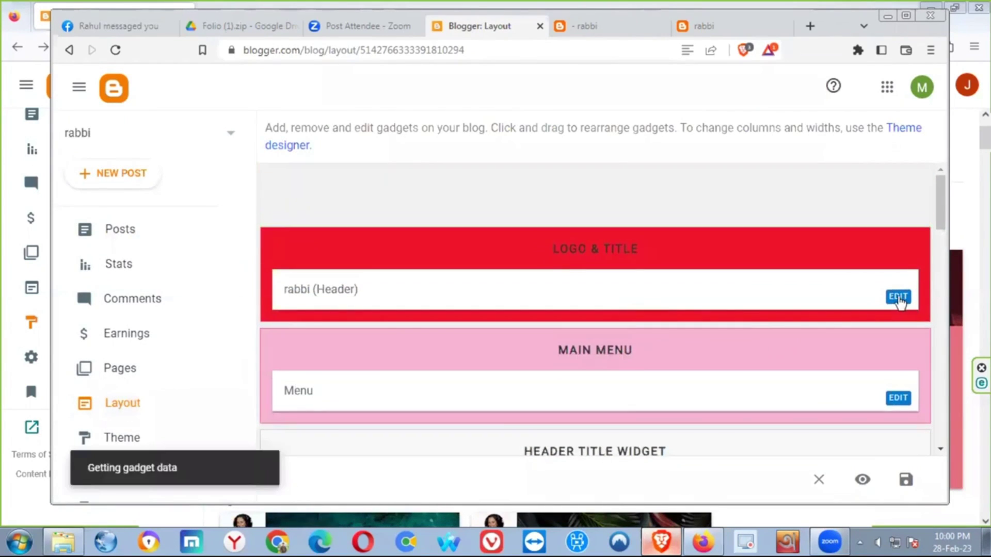
scroll(465, 310, down, 3)
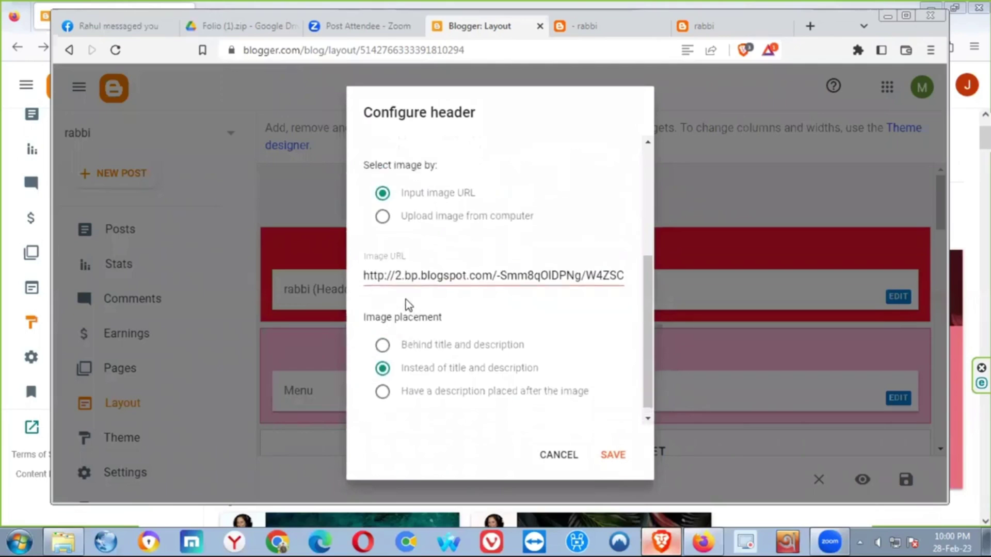
triple_click(388, 312)
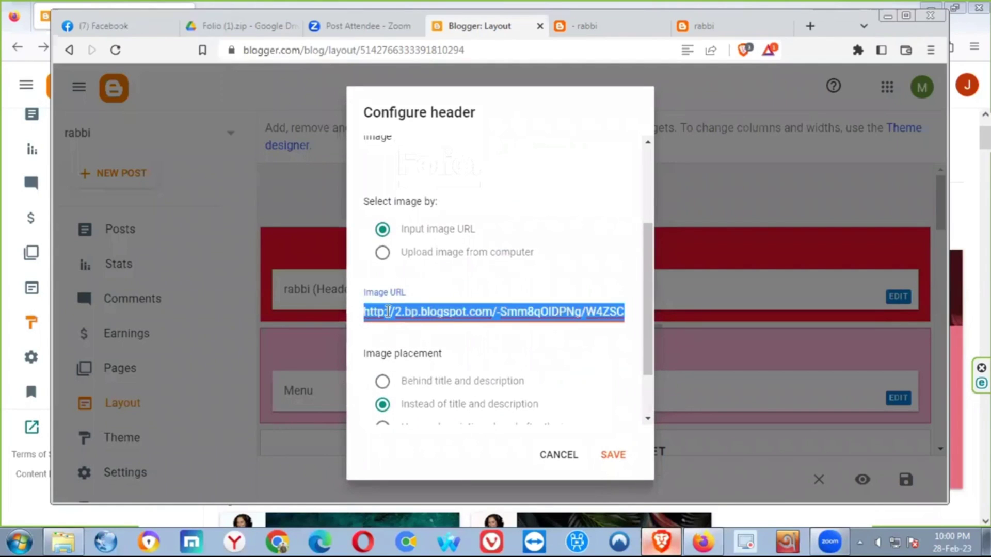
key(ctrl+v)
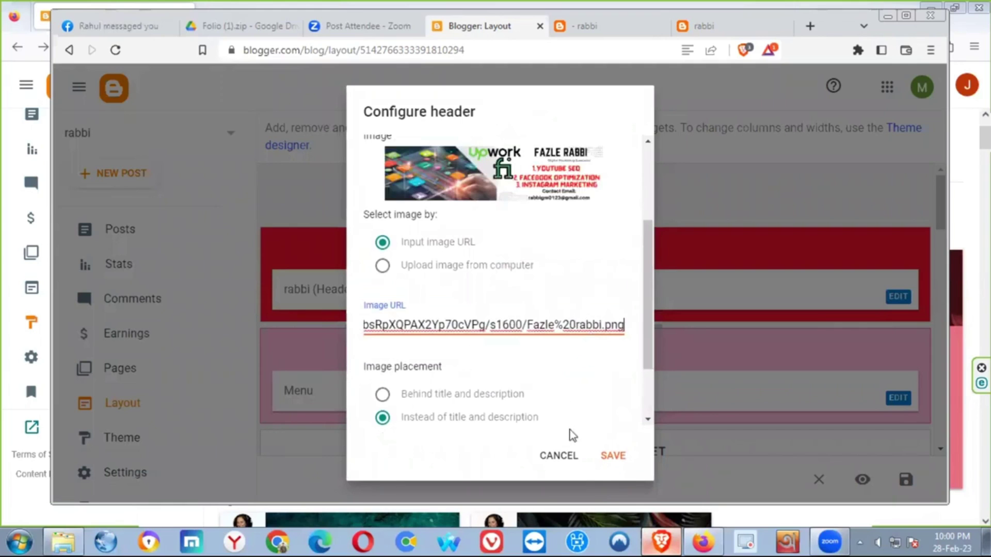
click(612, 459)
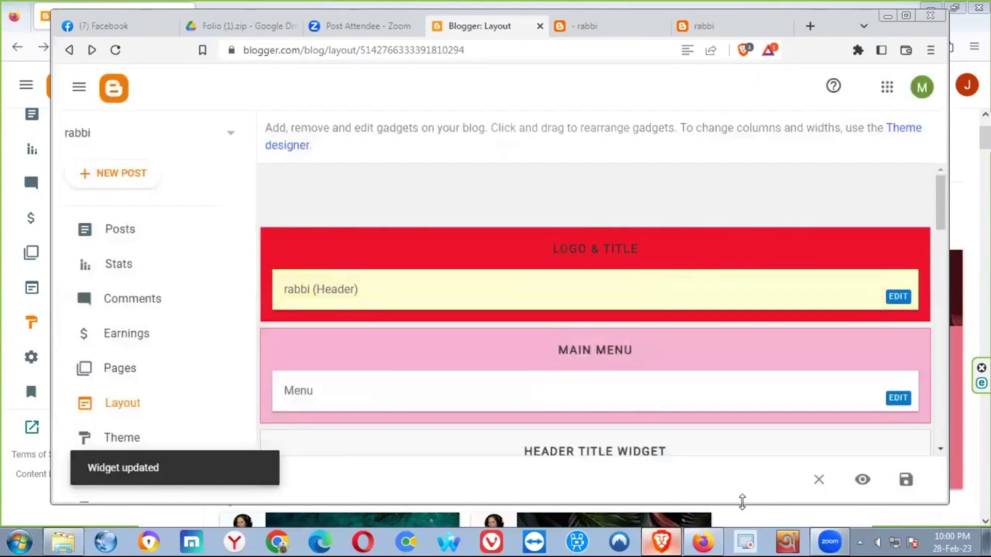
click(906, 480)
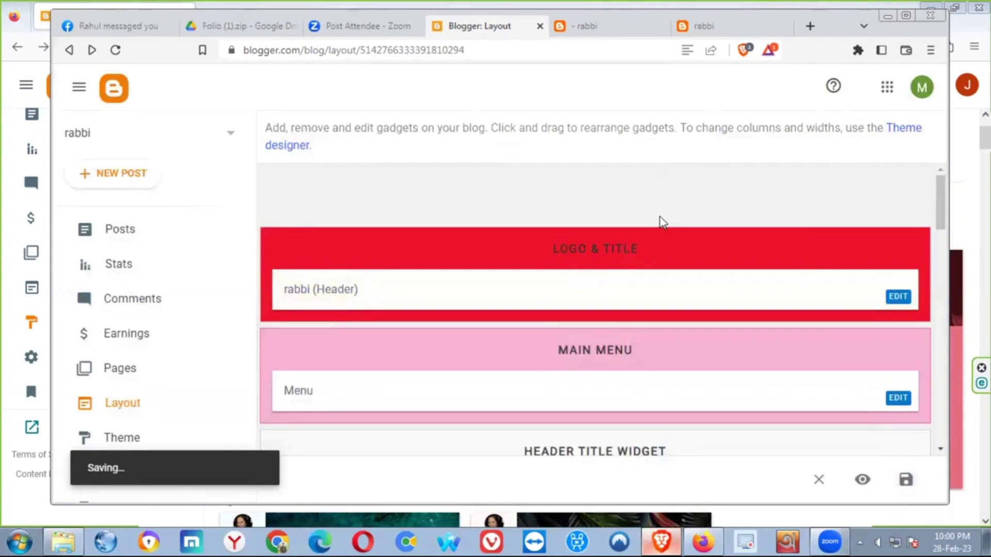
Reload the live blog's home page to check the header logo.
click(693, 28)
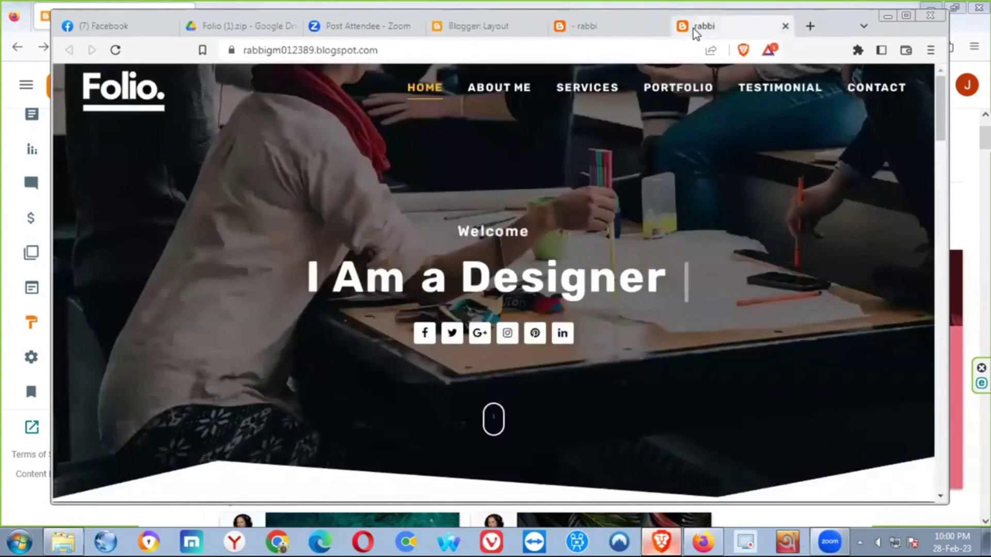
right_click(371, 212)
click(437, 260)
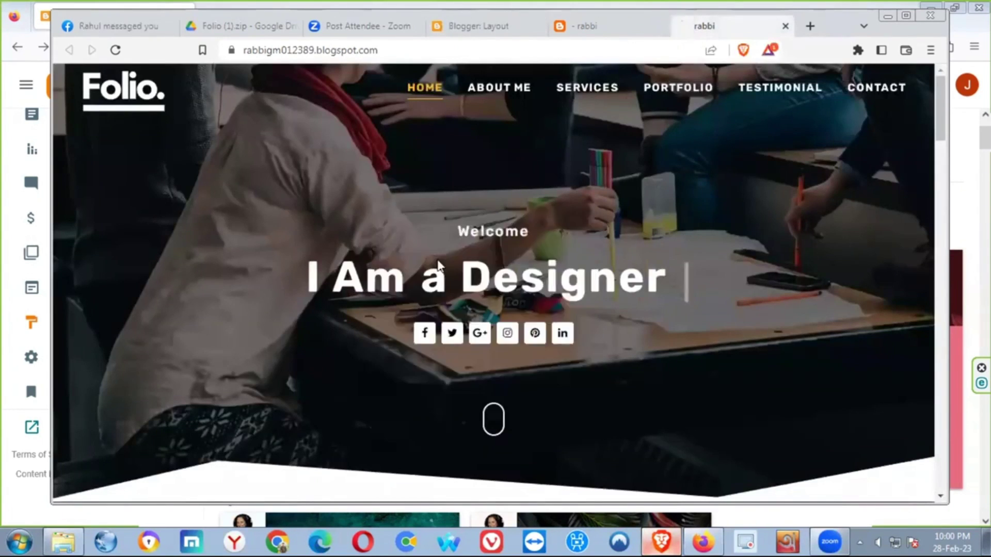